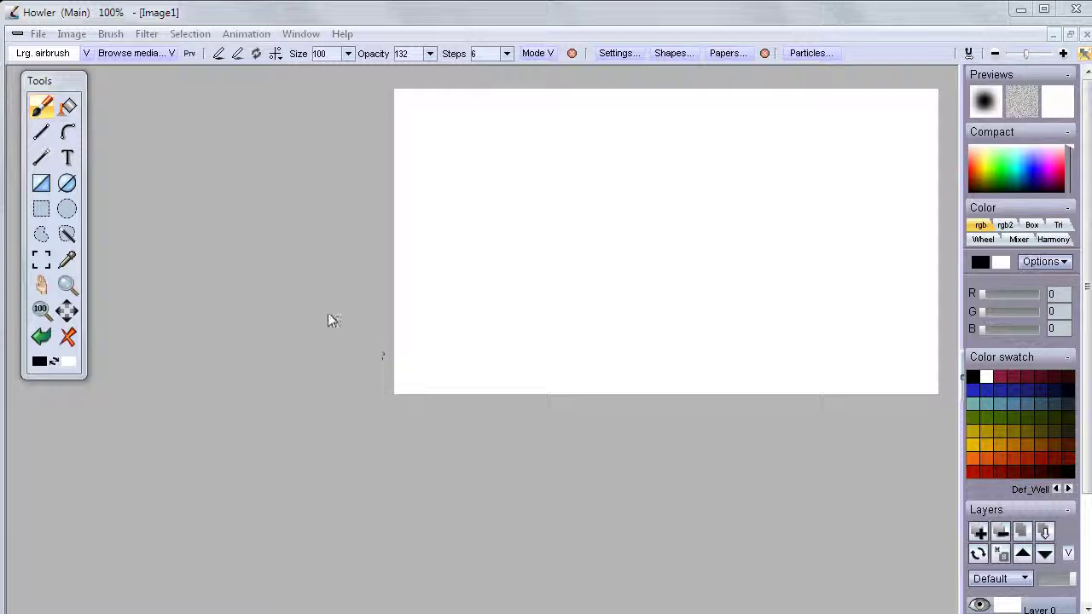
# Open the animation Exposure Sheet, reposition its window and view the available mouth sets
pyautogui.click(247, 36)
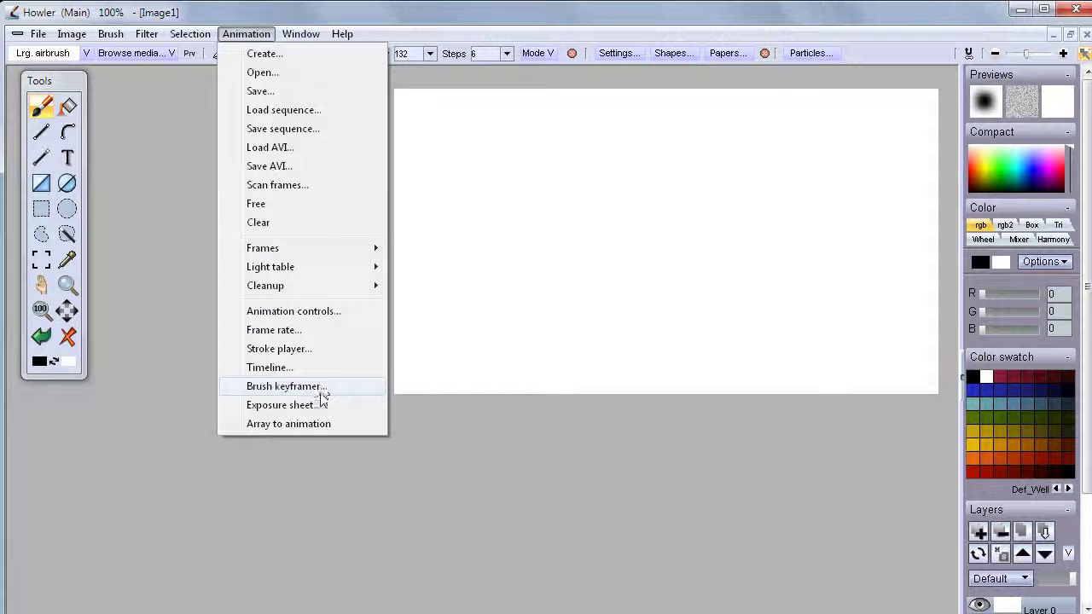
pyautogui.click(278, 406)
pyautogui.moveTo(278, 58); pyautogui.dragTo(332, 87)
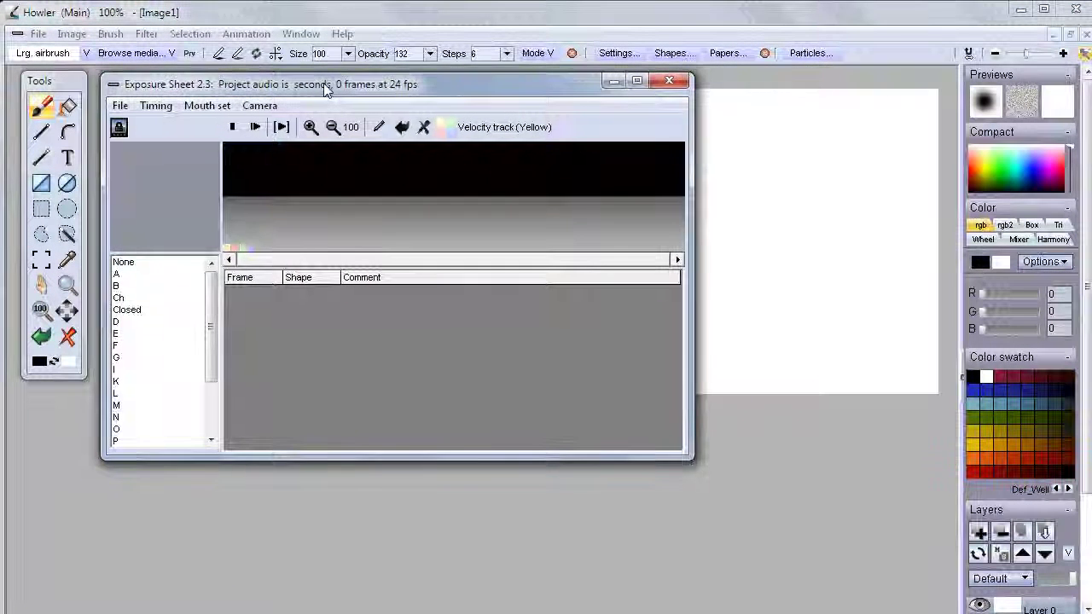
pyautogui.click(210, 108)
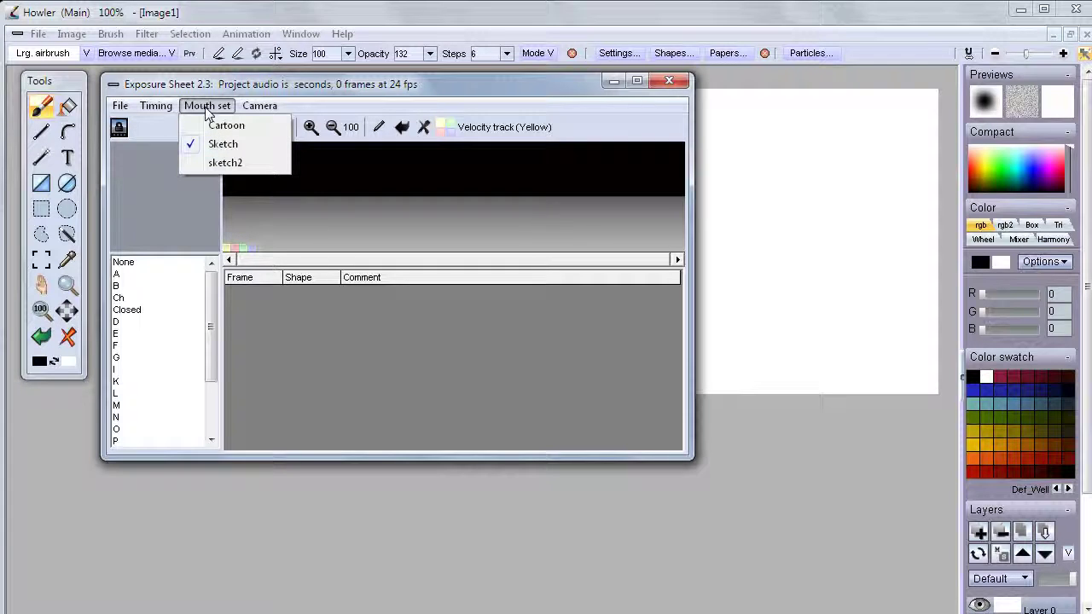
# Record a short voice clip with the Exposure Sheet's audio recorder and stop the recording
pyautogui.moveTo(121, 107)
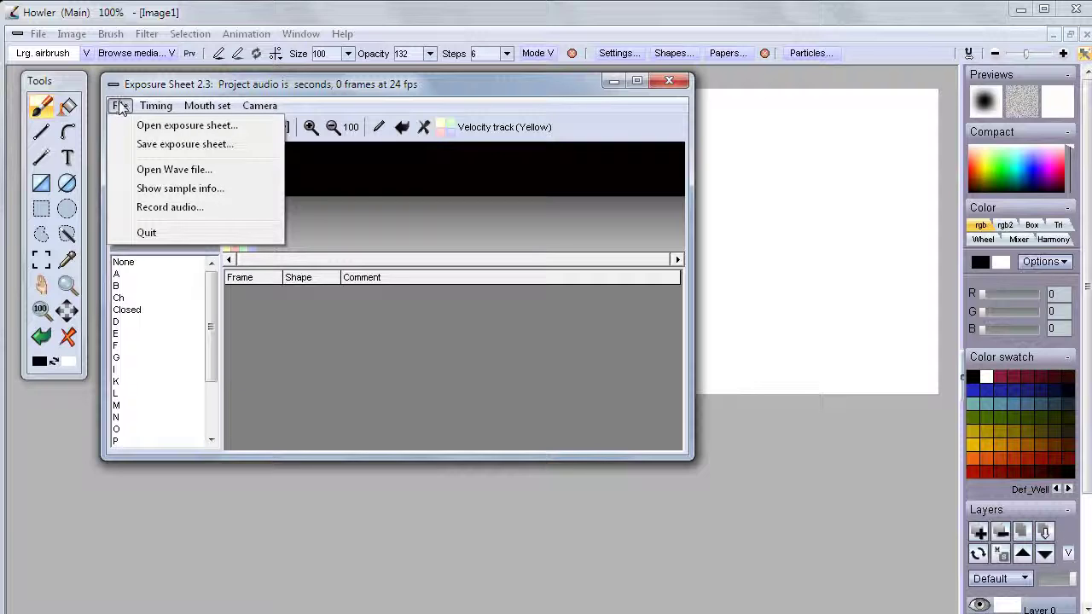
pyautogui.click(143, 210)
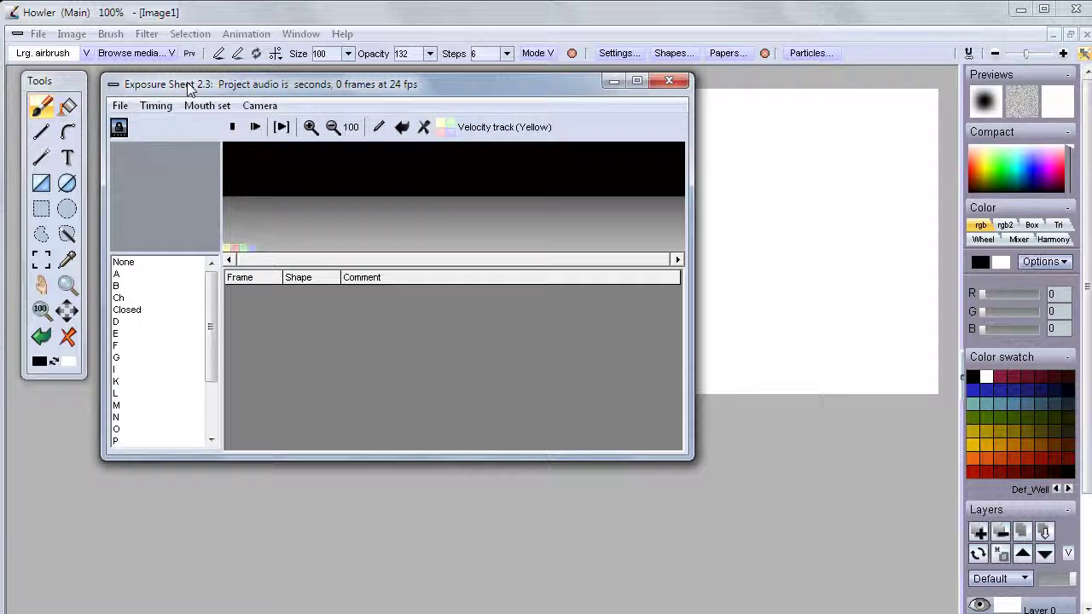
pyautogui.moveTo(231, 68); pyautogui.dragTo(297, 236)
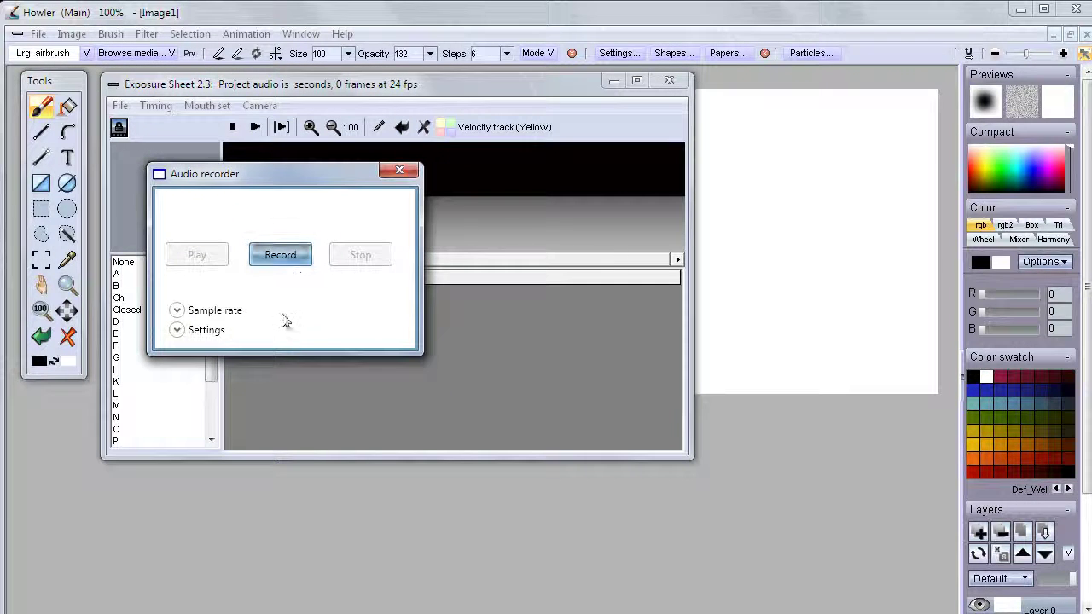
pyautogui.click(290, 258)
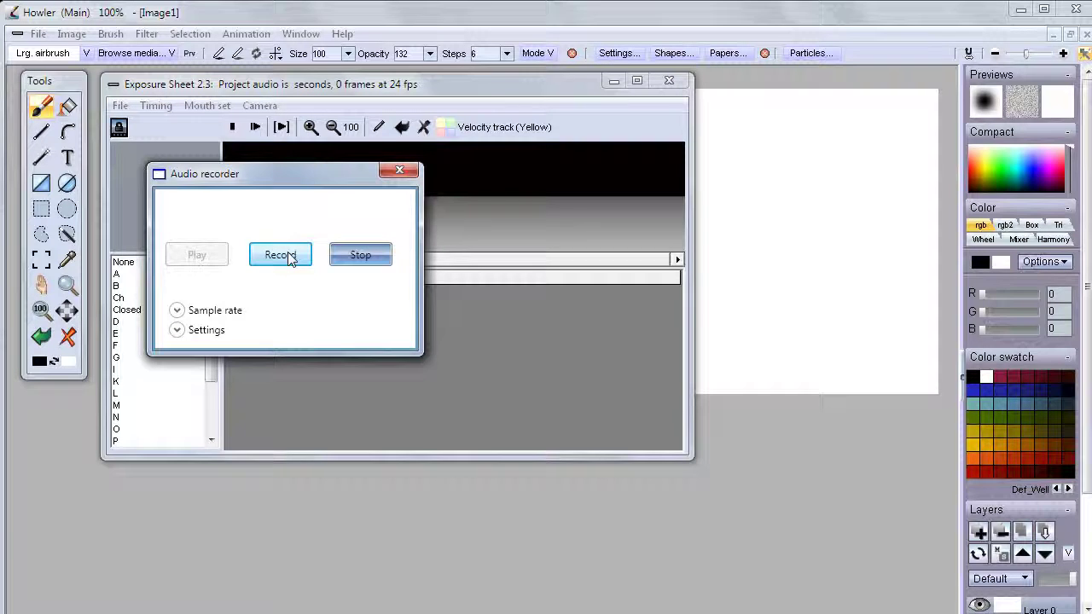
pyautogui.click(356, 255)
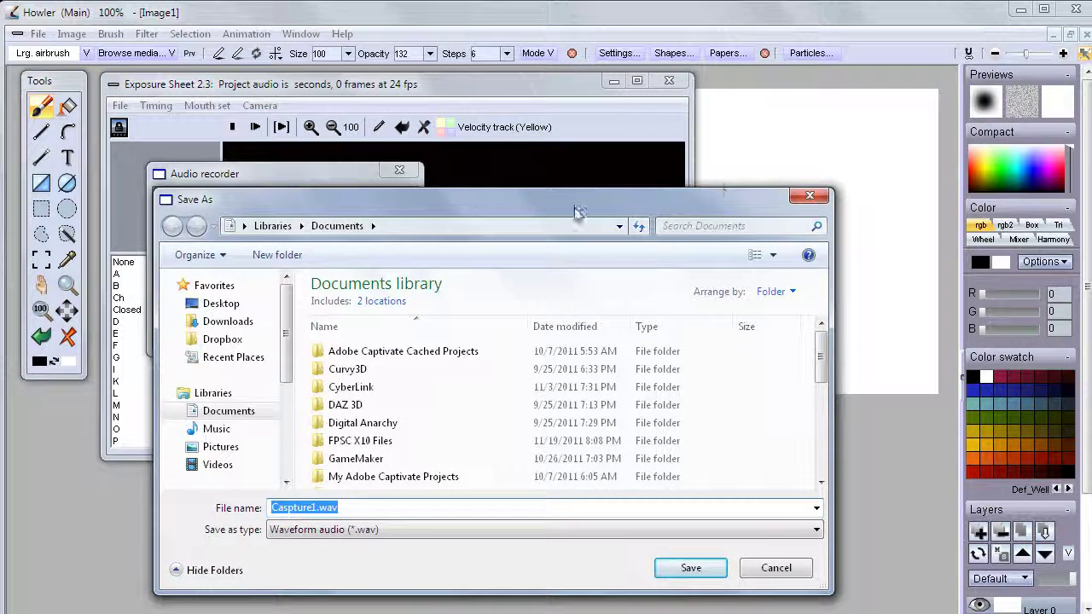
# Save the recording as Caspture1.wav in the Documents library, replacing the existing file
pyautogui.moveTo(502, 194); pyautogui.dragTo(836, 115)
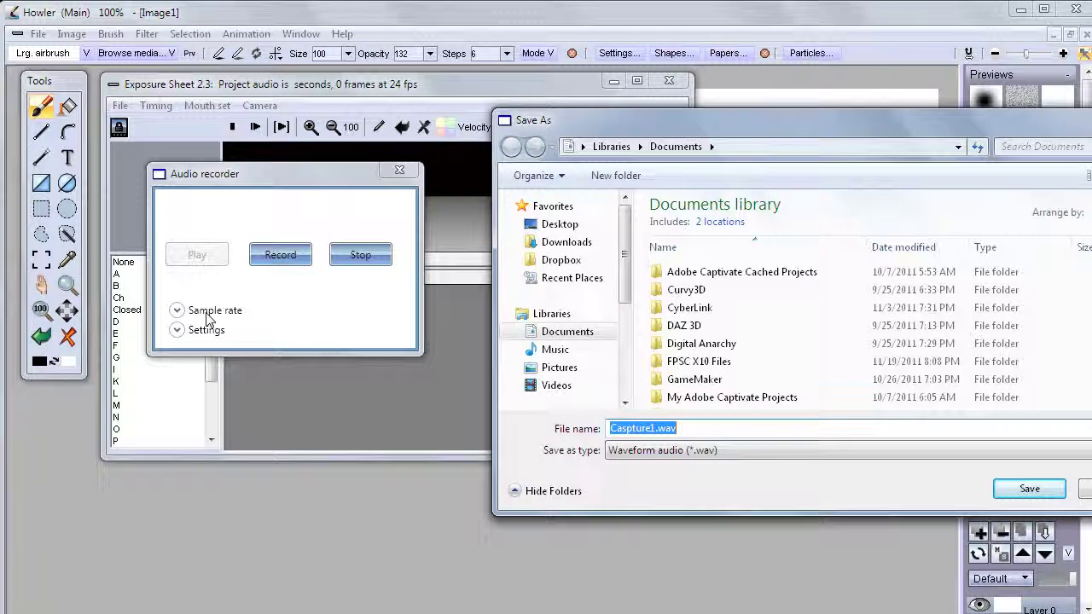
pyautogui.moveTo(664, 126); pyautogui.dragTo(411, 122)
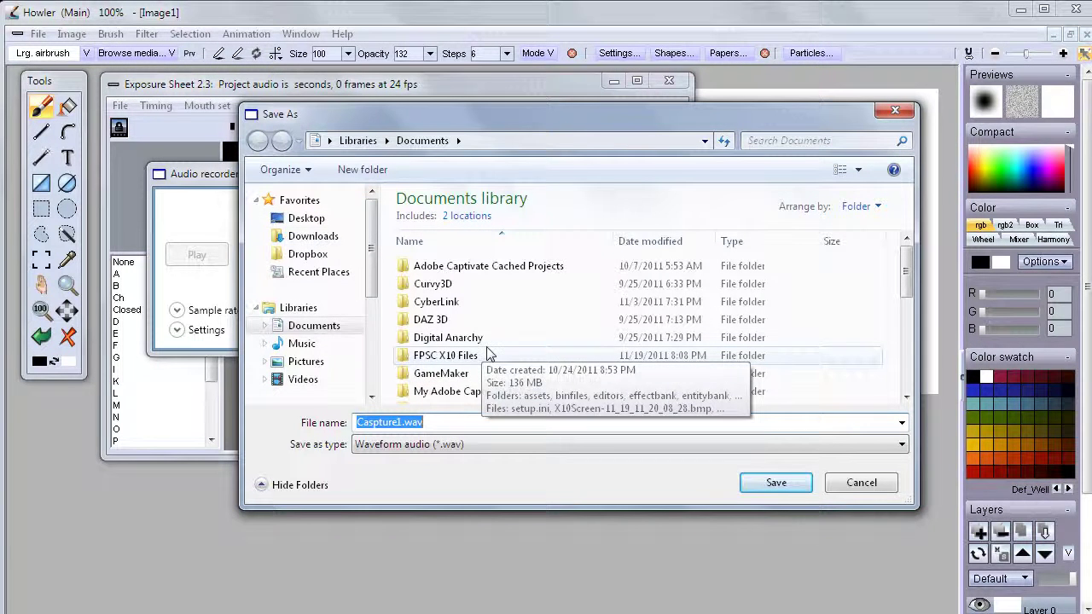
pyautogui.click(403, 422)
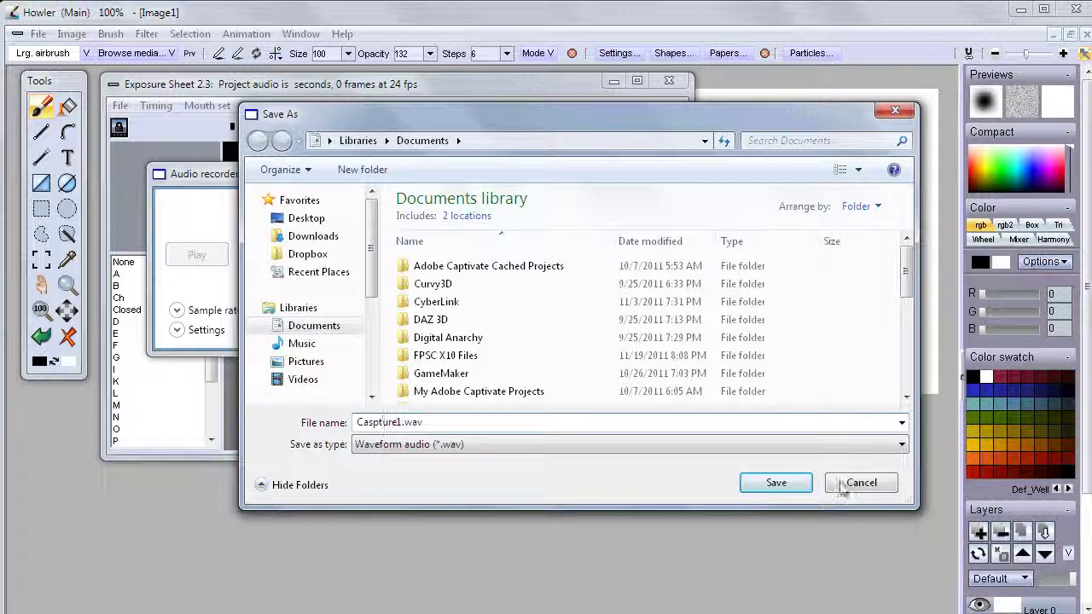
pyautogui.click(773, 484)
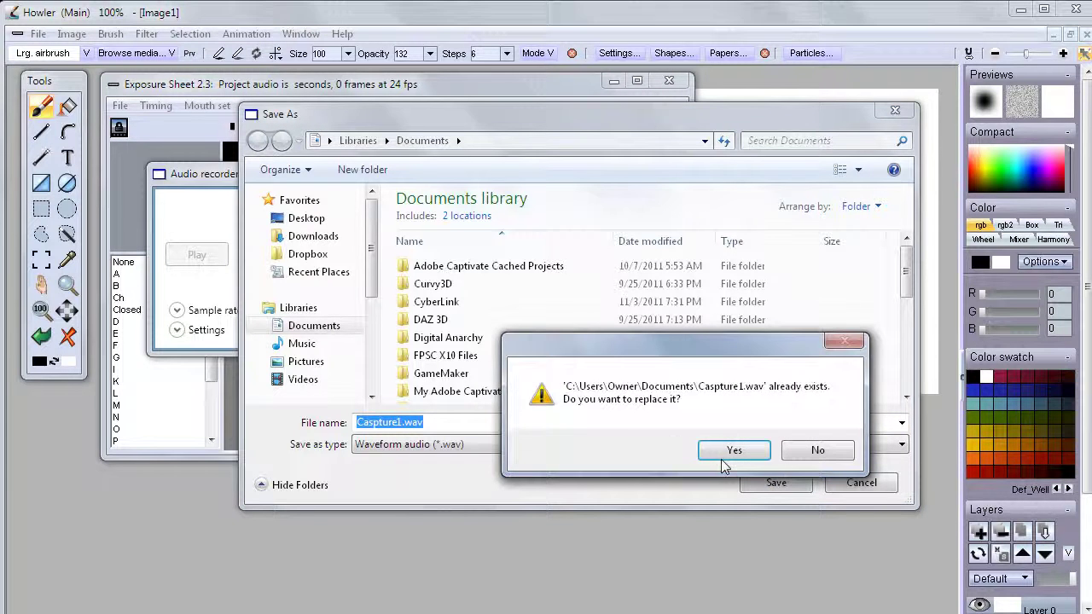
pyautogui.click(732, 452)
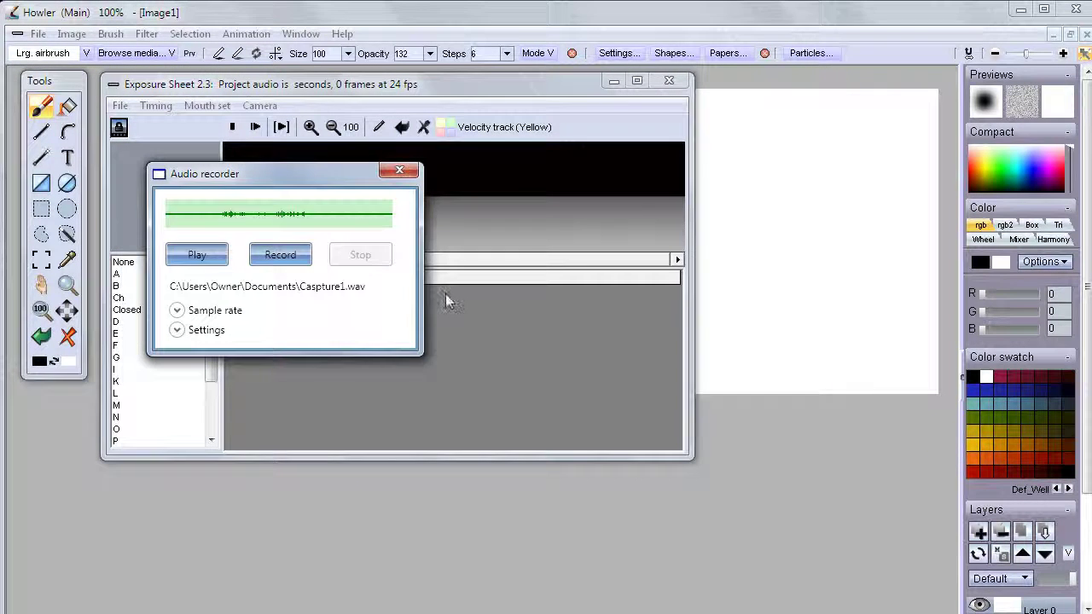
# Play back the recorded clip, check the recorder's sample rate and settings options, and close the recorder
pyautogui.click(197, 255)
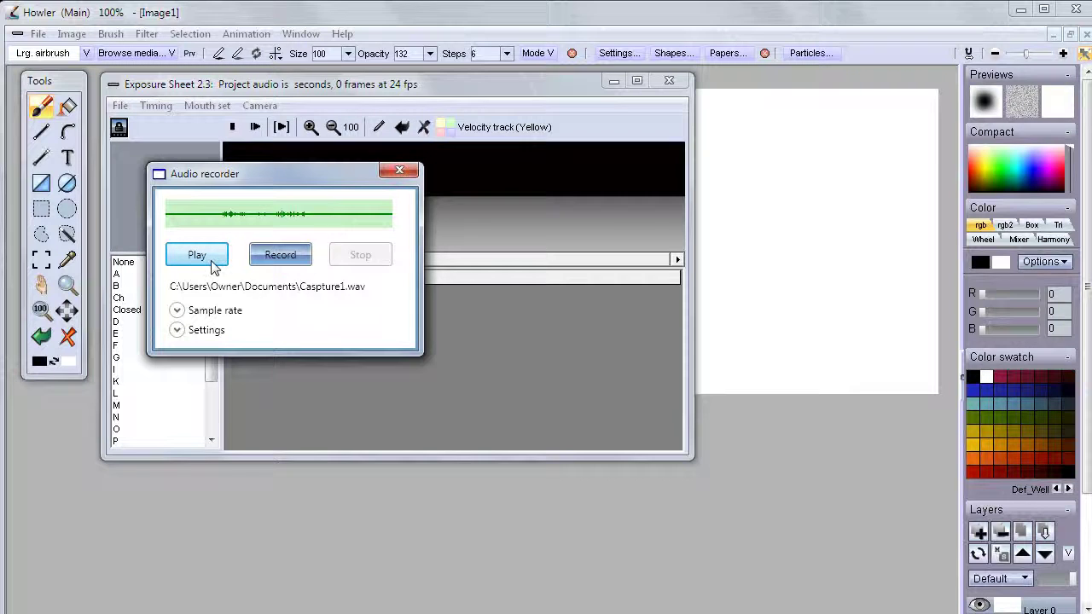
pyautogui.click(176, 311)
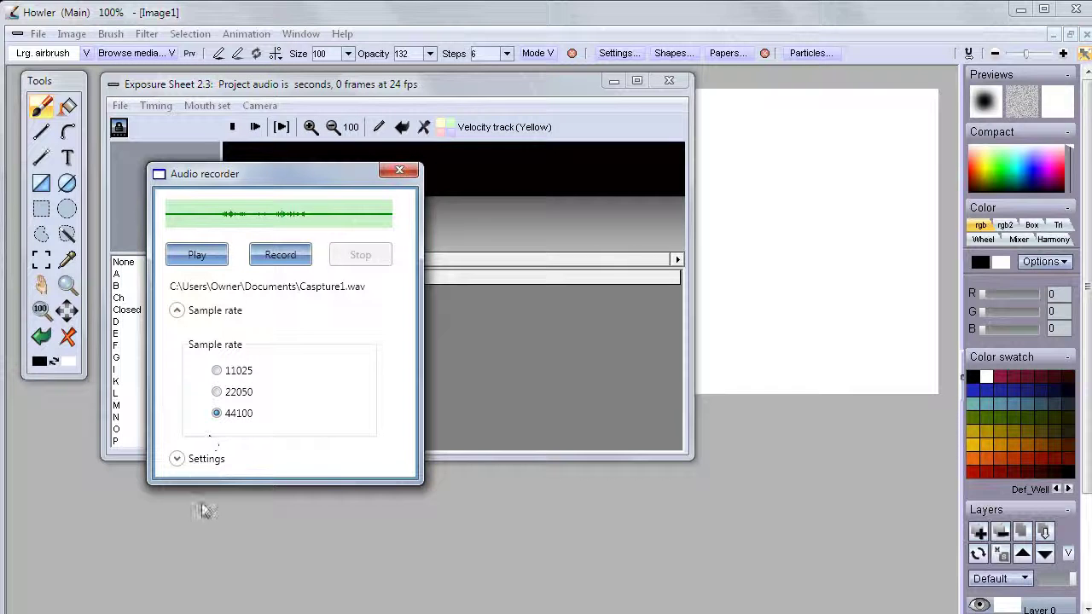
pyautogui.click(177, 458)
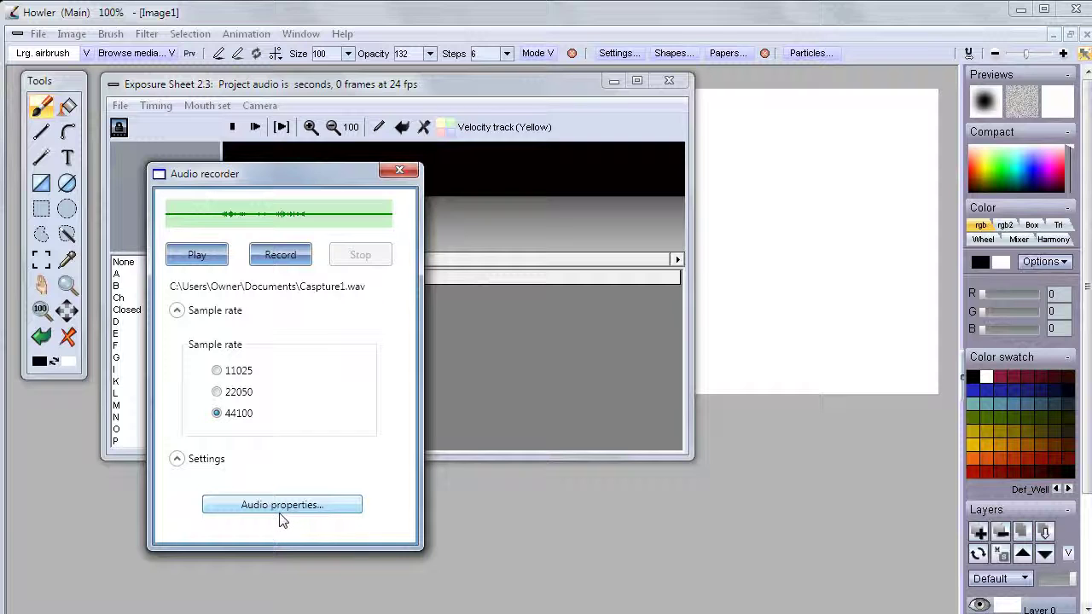
pyautogui.click(407, 171)
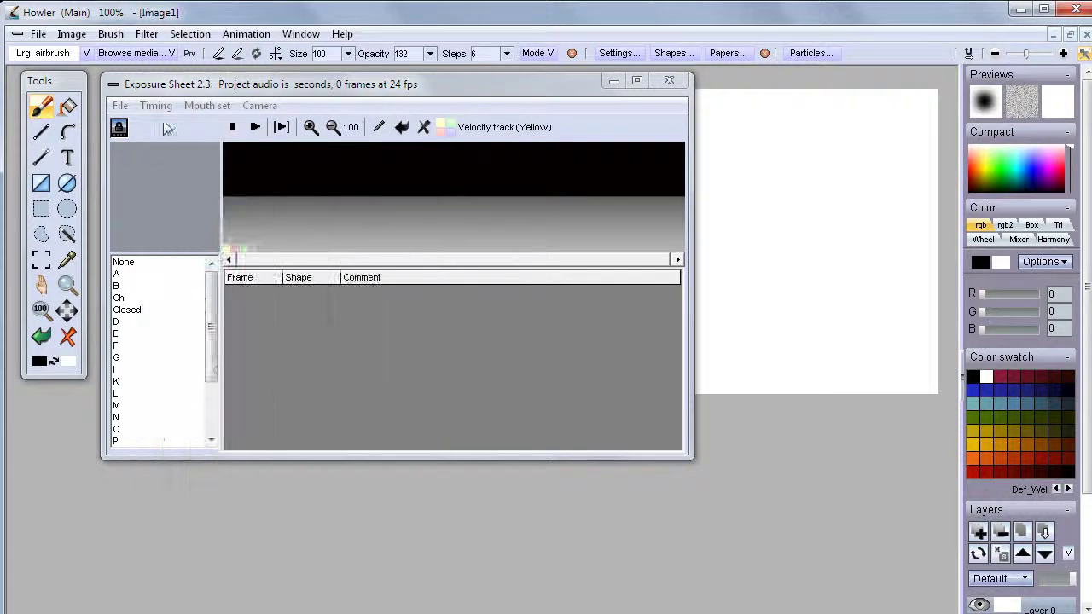
# Load the wave file Caspture1.wav from the Documents library into the Exposure Sheet, sorting the files by date modified
pyautogui.click(120, 105)
pyautogui.moveTo(156, 105)
pyautogui.moveTo(120, 104)
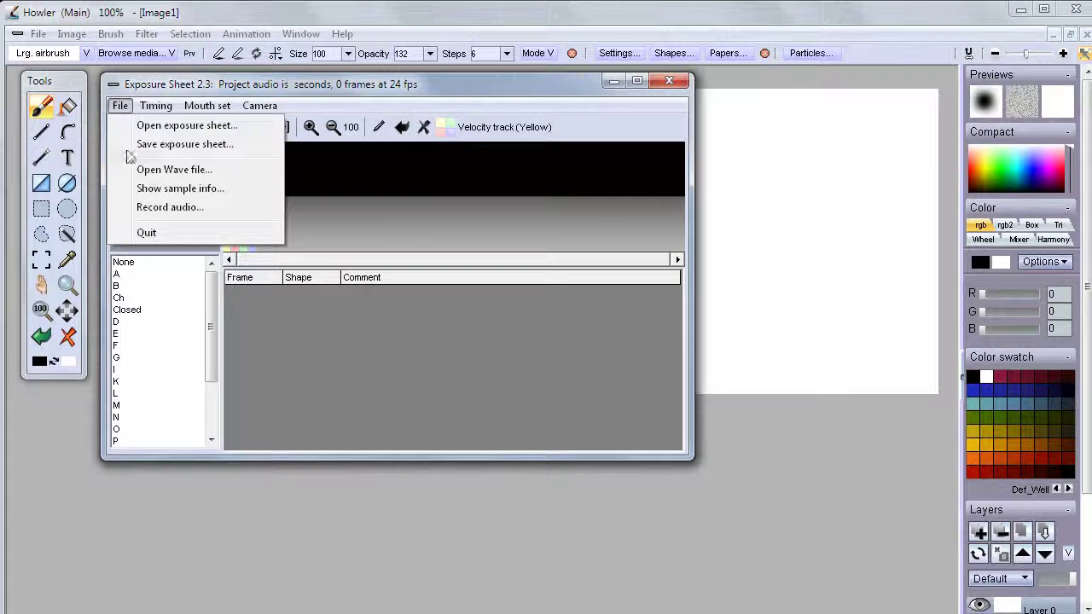
pyautogui.click(159, 171)
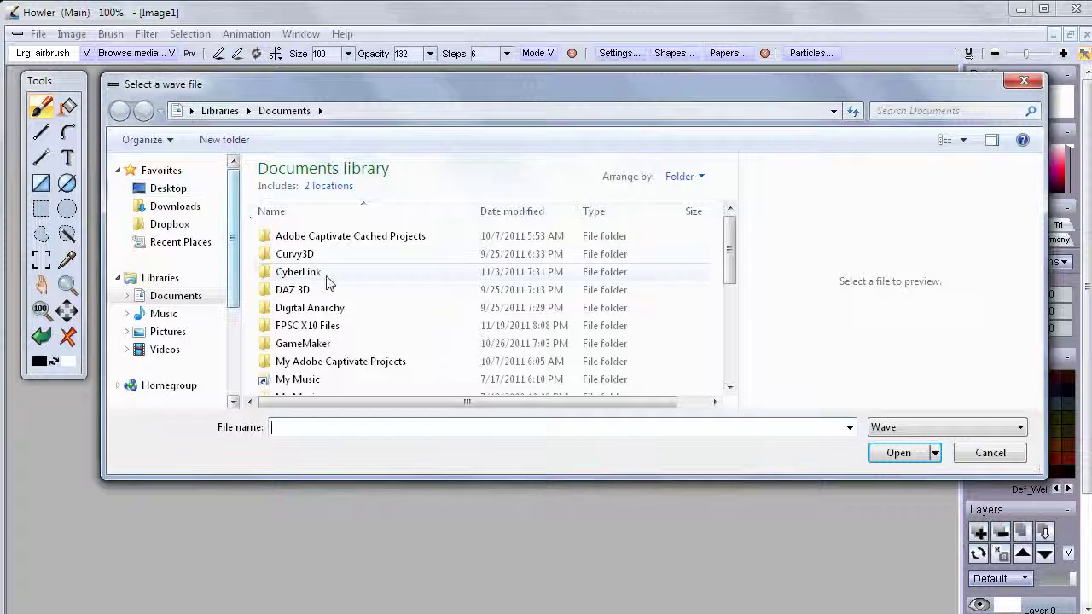
pyautogui.click(527, 214)
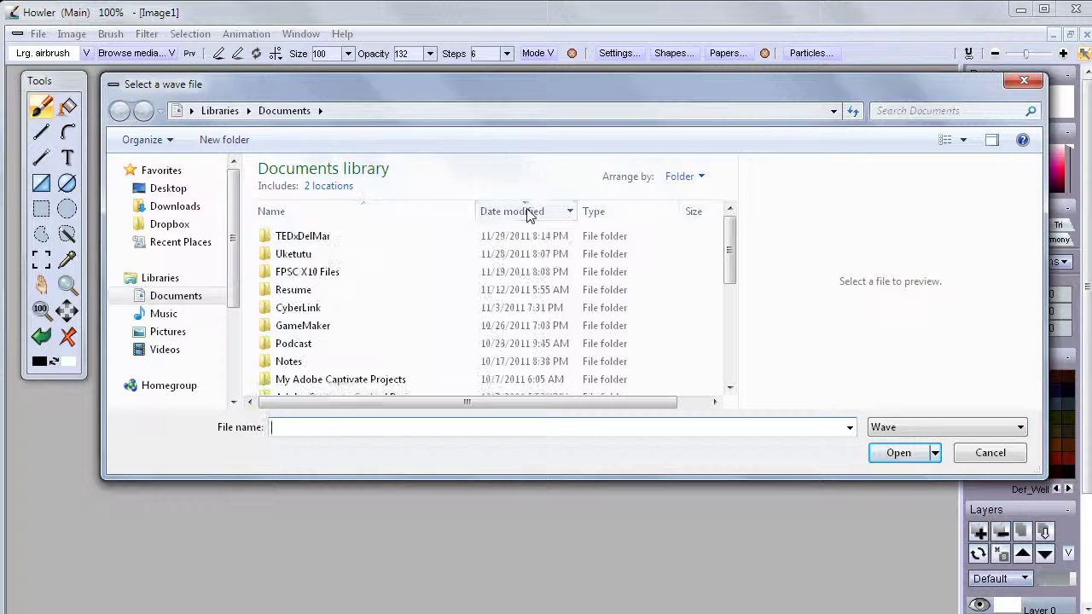
pyautogui.click(530, 213)
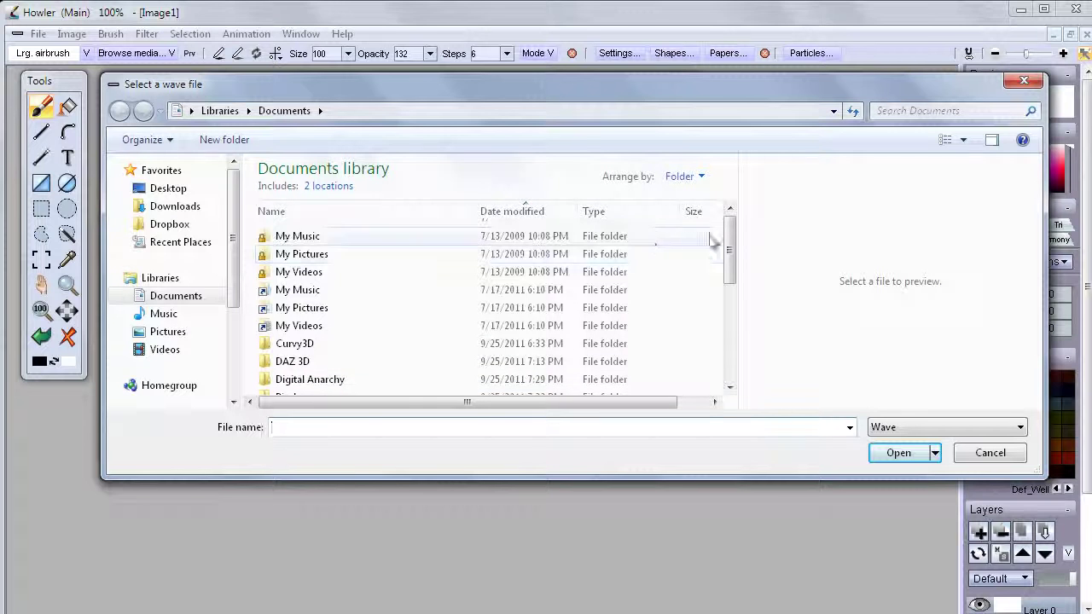
pyautogui.moveTo(729, 227); pyautogui.dragTo(741, 366)
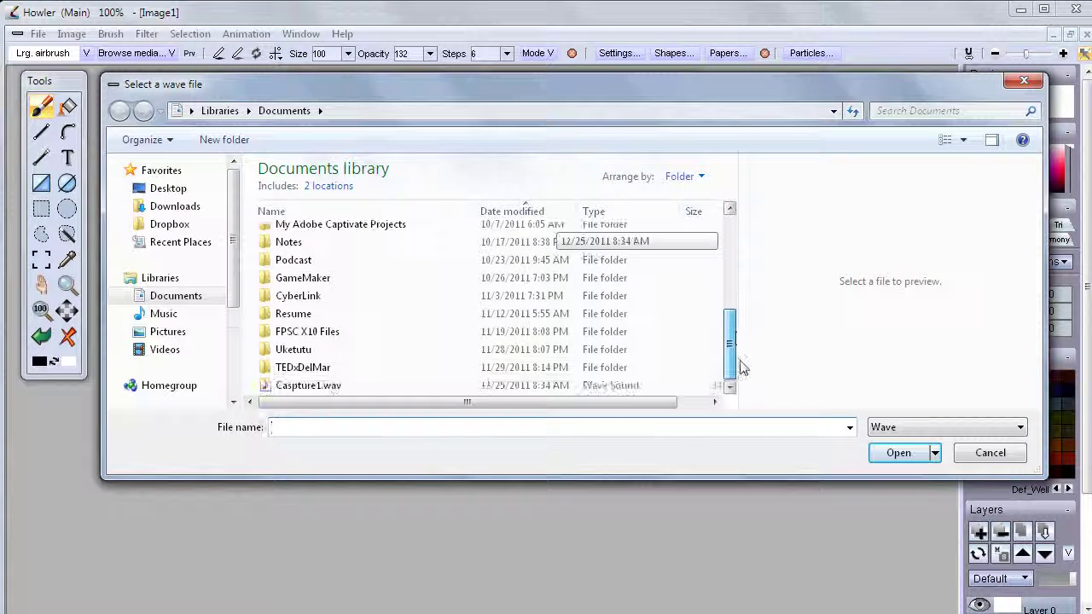
pyautogui.click(325, 388)
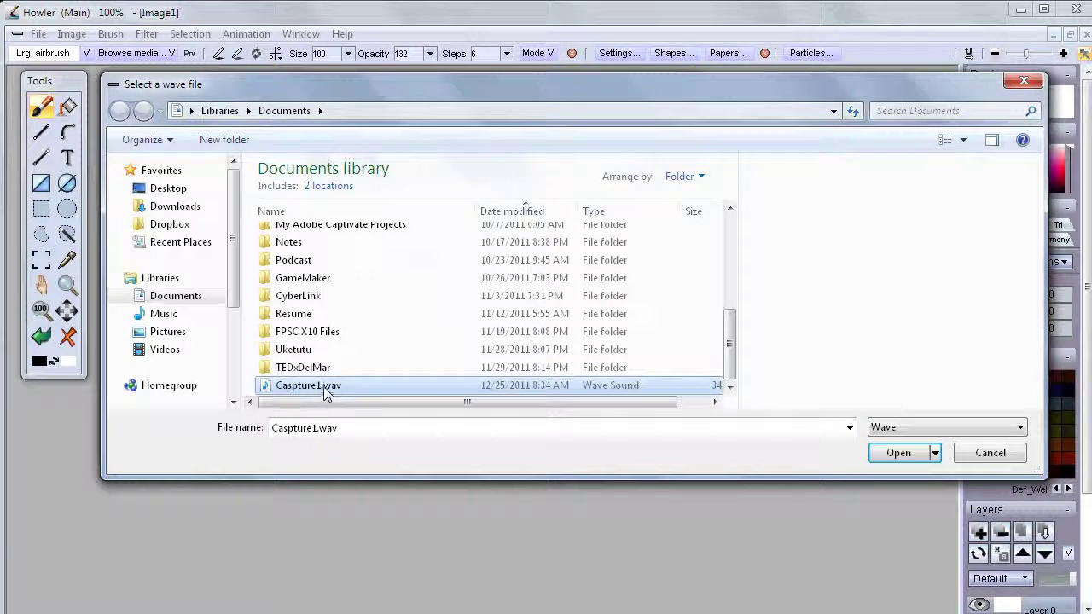
pyautogui.click(920, 458)
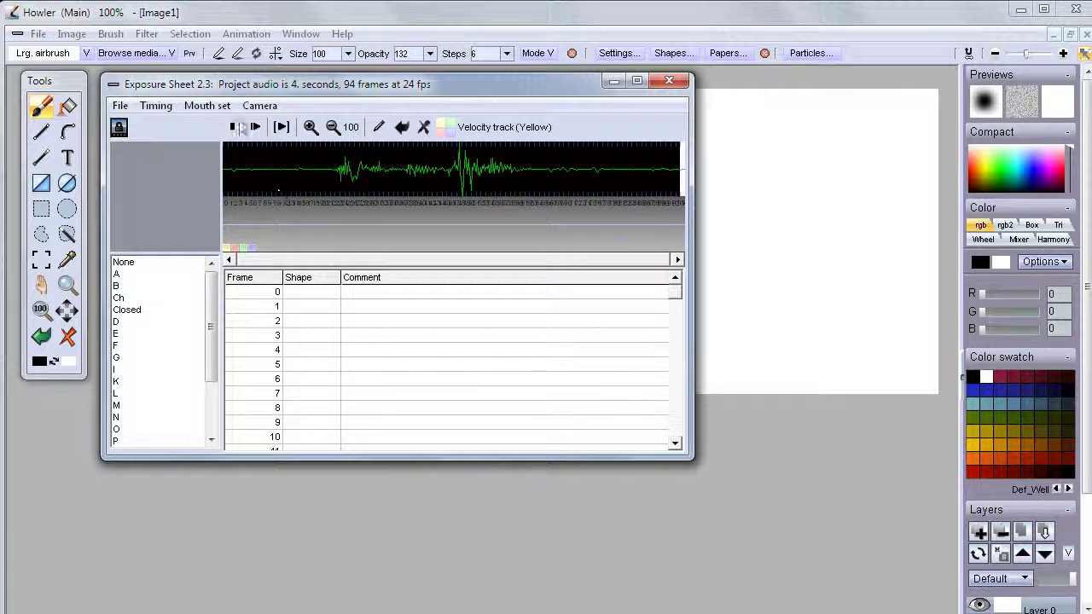
# Play the loaded audio from near the beginning of the waveform, and stop playback
pyautogui.click(232, 127)
pyautogui.moveTo(304, 176); pyautogui.dragTo(242, 164)
pyautogui.click(256, 128)
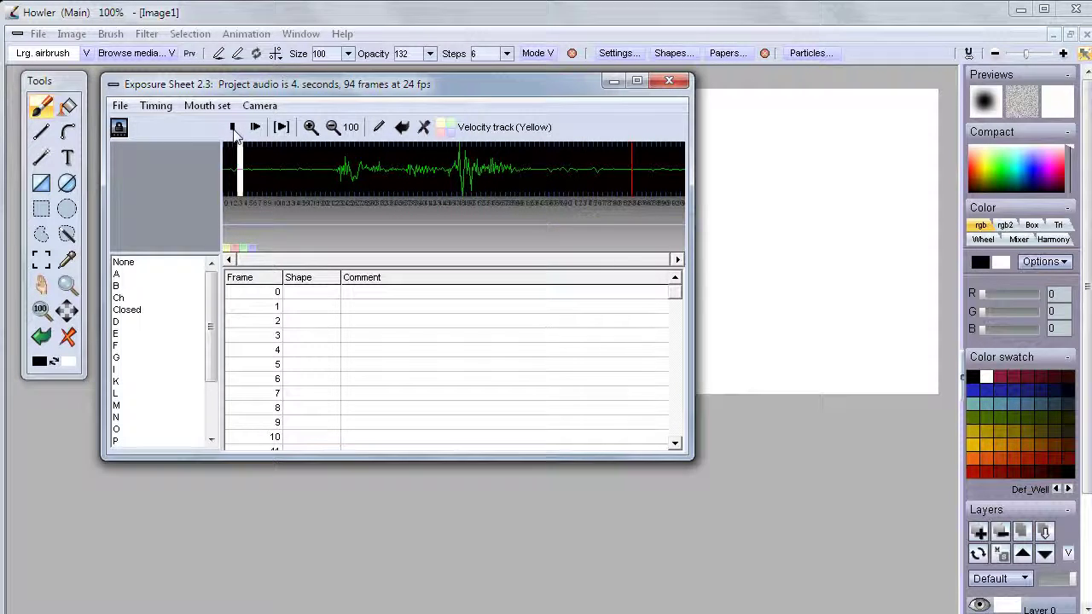
pyautogui.click(234, 127)
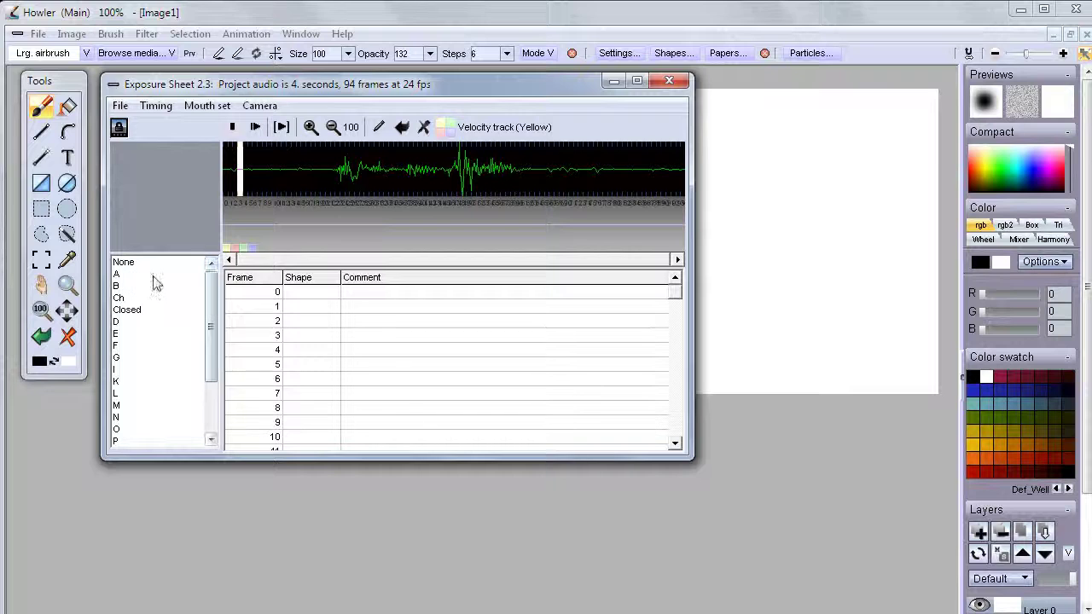
# Place the frame marker at the start of the first sound in the waveform and play from there
pyautogui.click(338, 180)
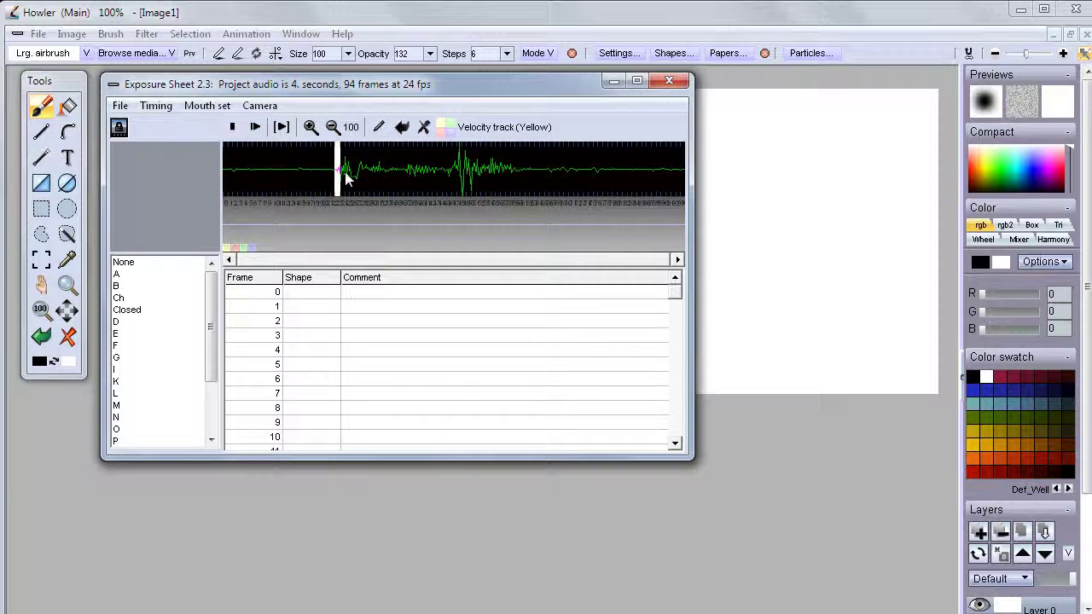
pyautogui.click(254, 127)
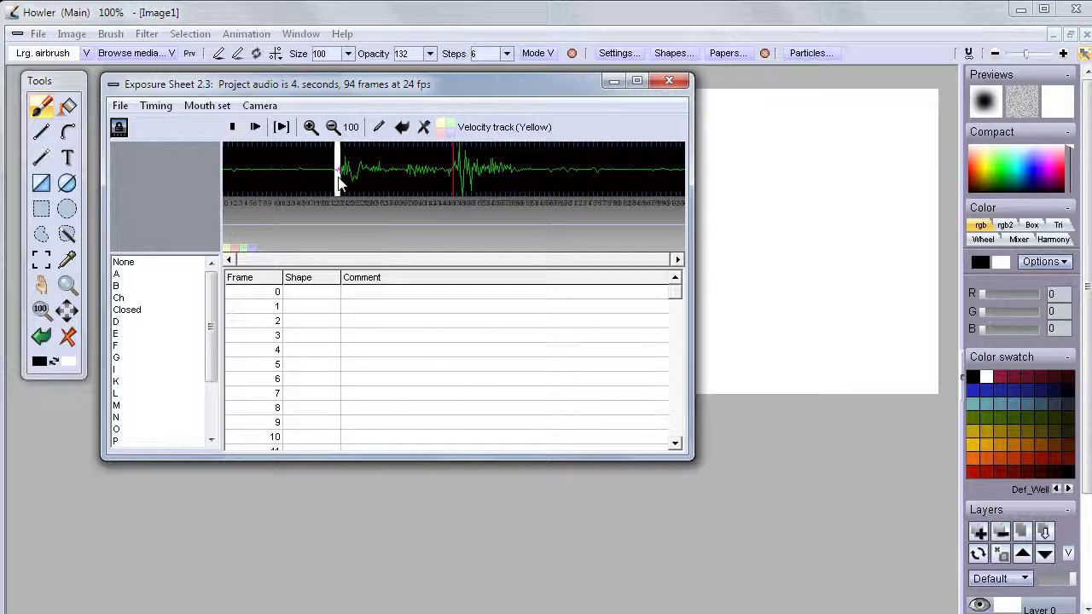
pyautogui.moveTo(346, 182); pyautogui.dragTo(339, 179)
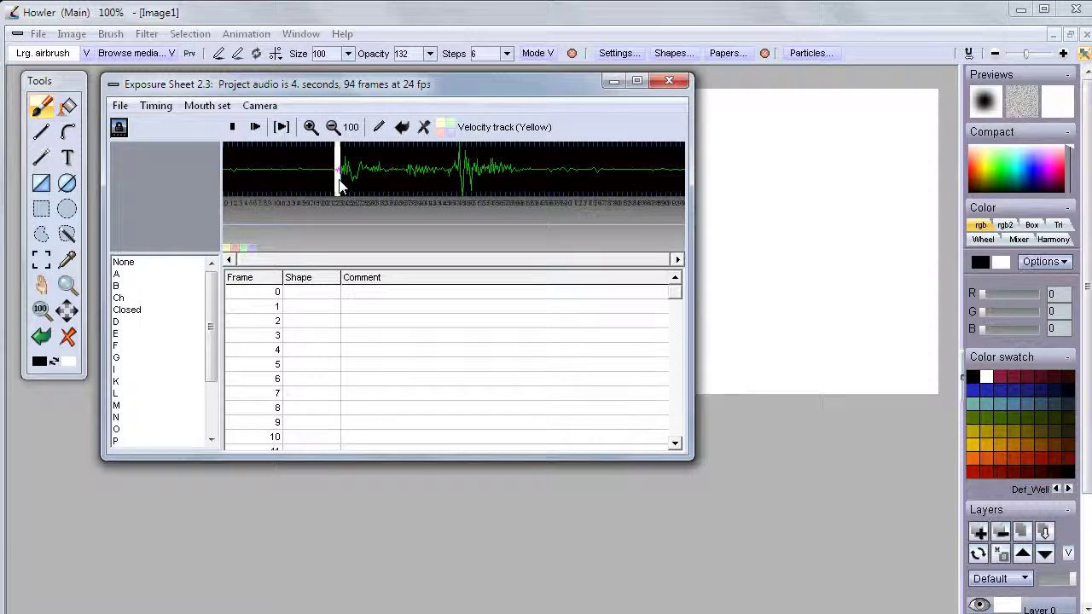
# Preview the E and U mouth shapes of the current mouth set
pyautogui.moveTo(212, 319)
pyautogui.mouseDown()
pyautogui.moveTo(215, 350)
pyautogui.moveTo(213, 315)
pyautogui.mouseUp()
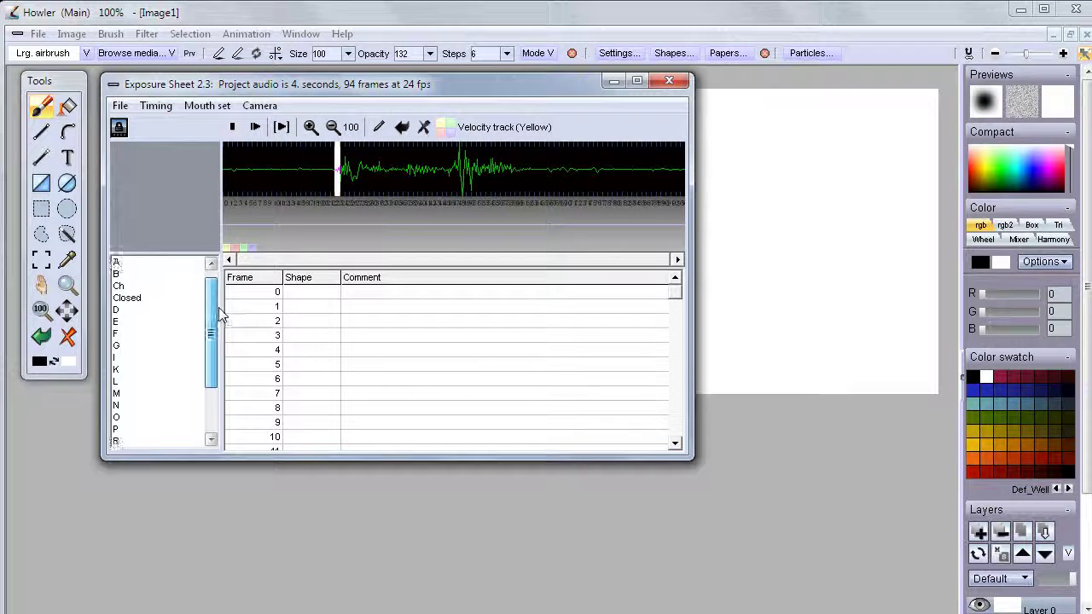
pyautogui.click(119, 322)
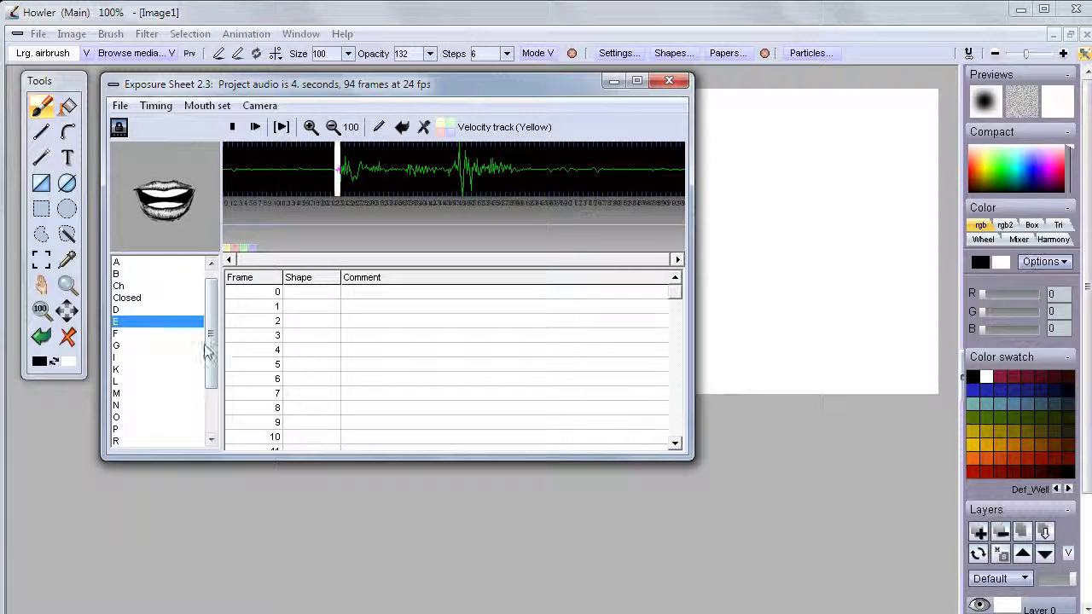
pyautogui.scroll(-1, 213, 361)
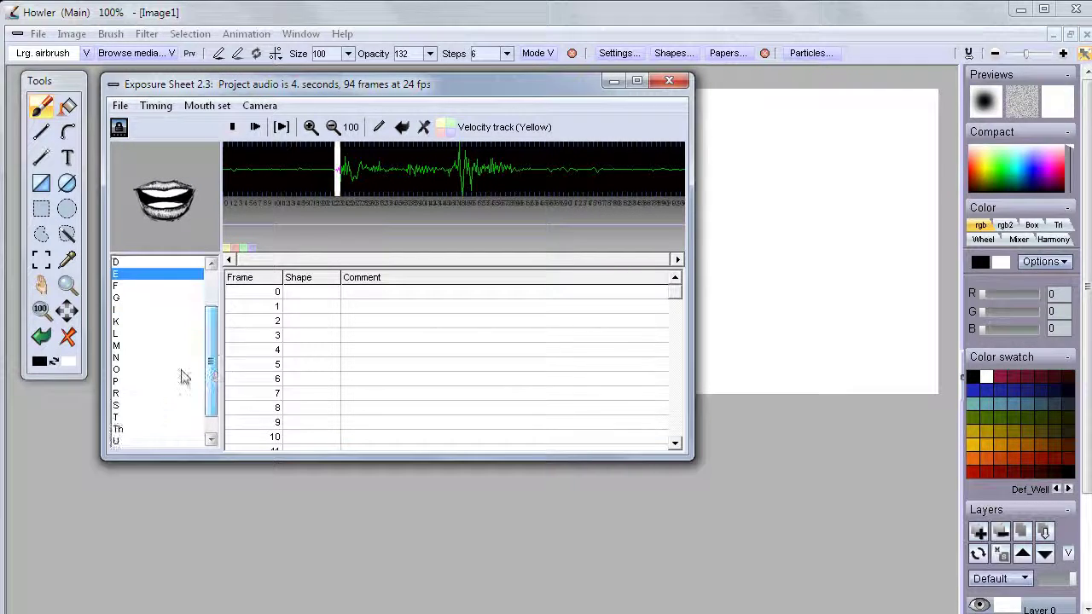
pyautogui.click(137, 440)
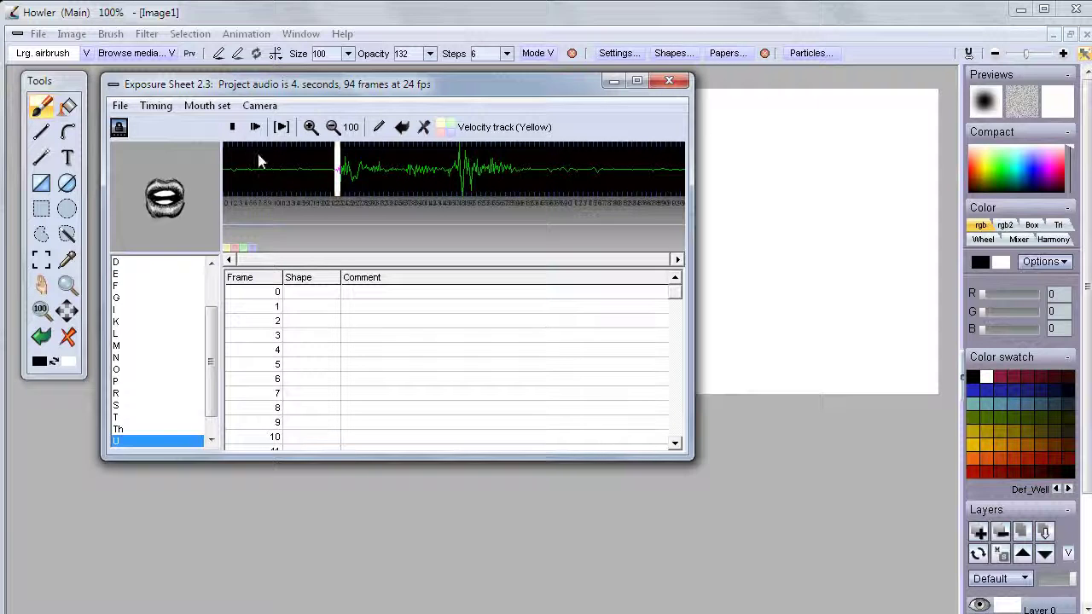
# Preview the Cartoon and Sketch mouth sets, and choose the sketch2 mouth set
pyautogui.click(235, 105)
pyautogui.click(226, 123)
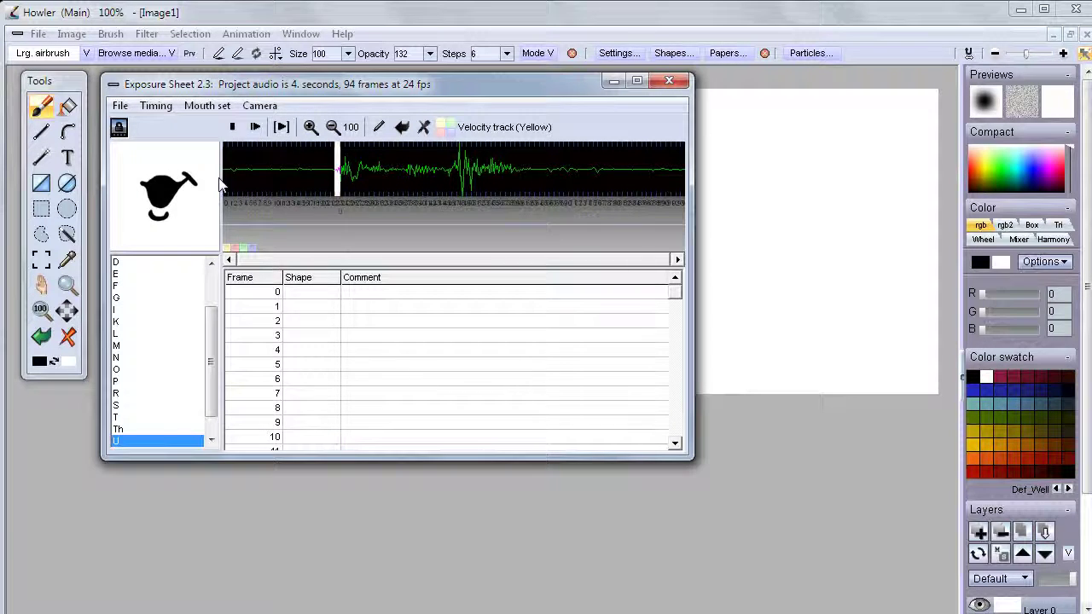
pyautogui.click(214, 107)
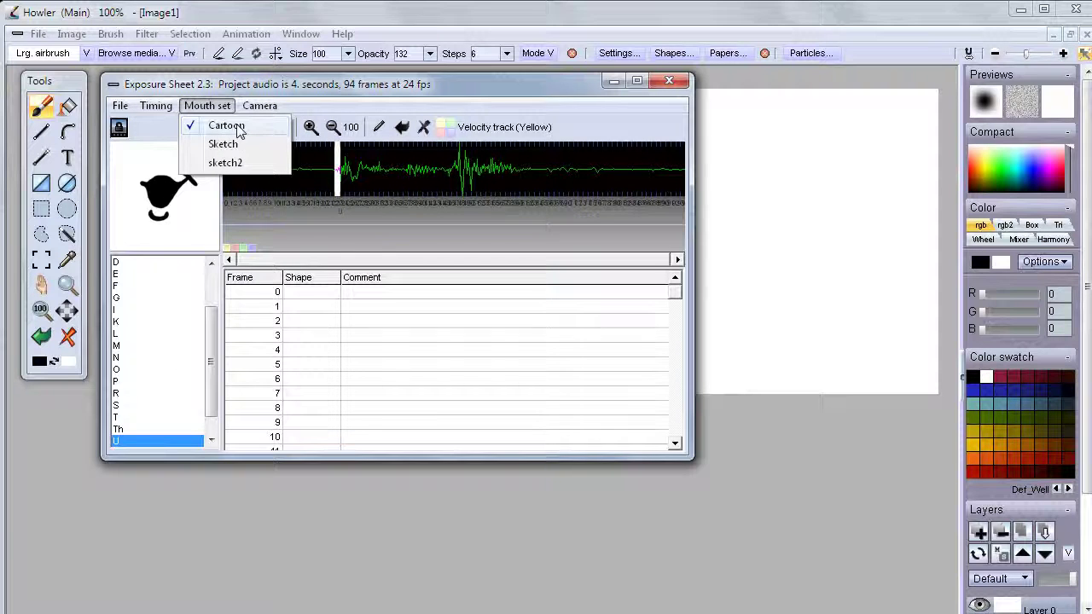
pyautogui.click(224, 144)
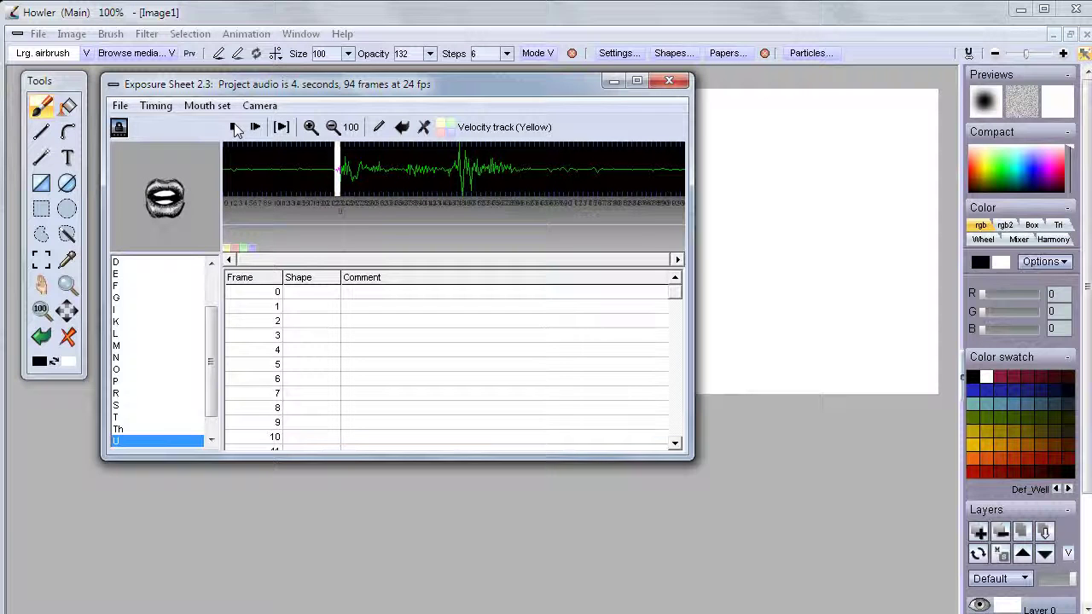
pyautogui.click(195, 106)
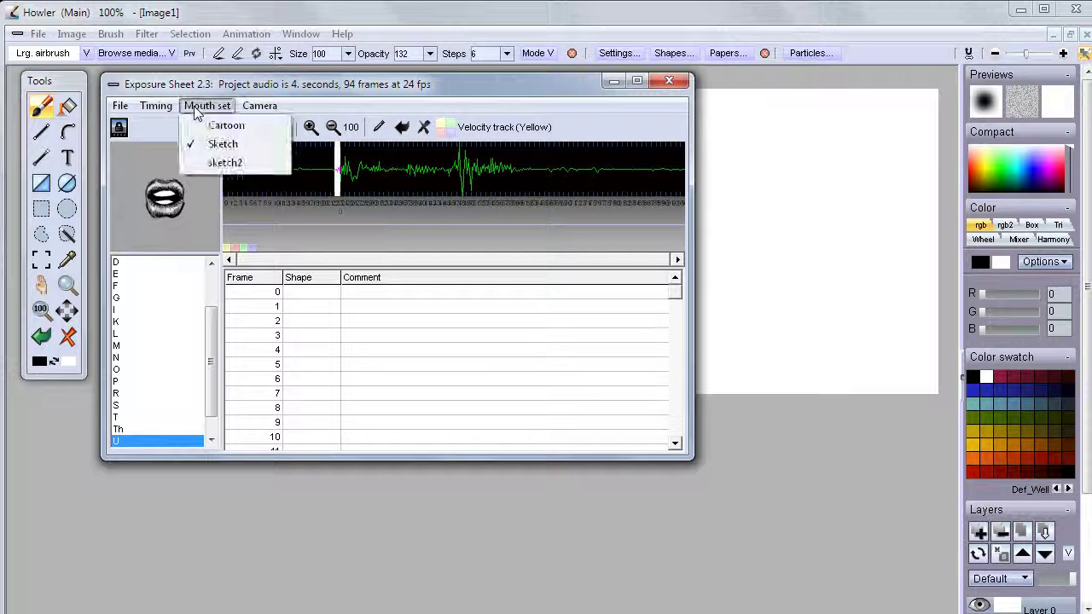
pyautogui.click(220, 161)
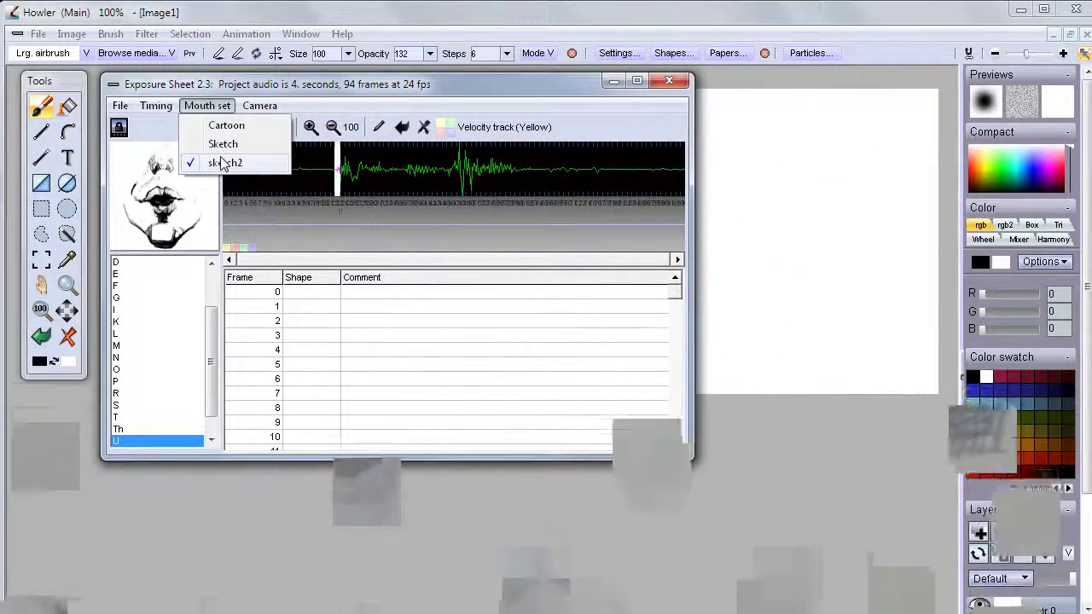
# Assign the E mouth shape to frame 23 at the first sound and the U shape to frame 27
pyautogui.click(141, 274)
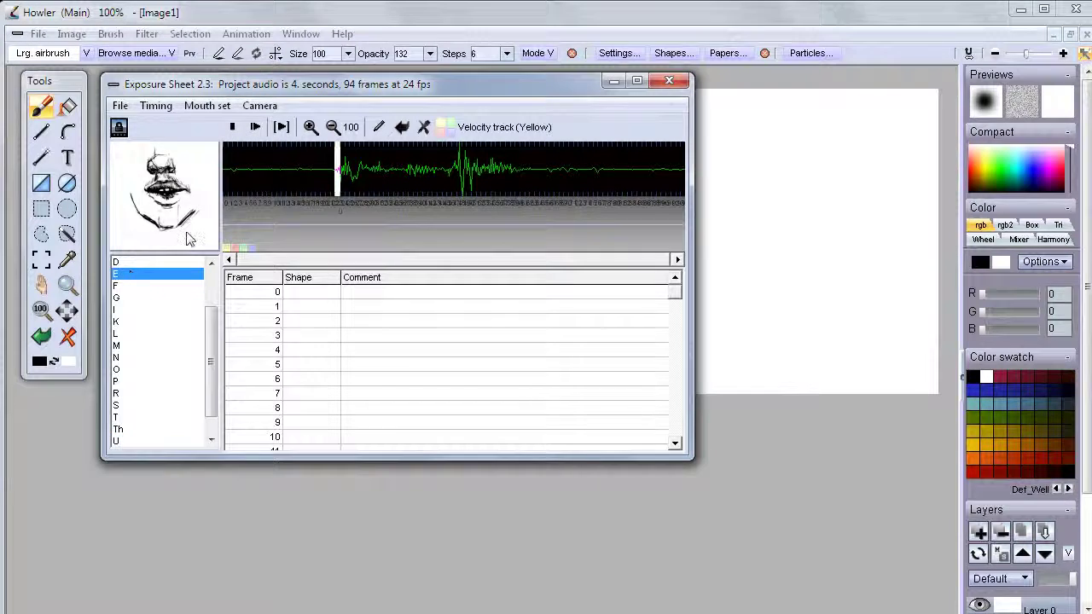
pyautogui.moveTo(340, 175); pyautogui.dragTo(357, 175)
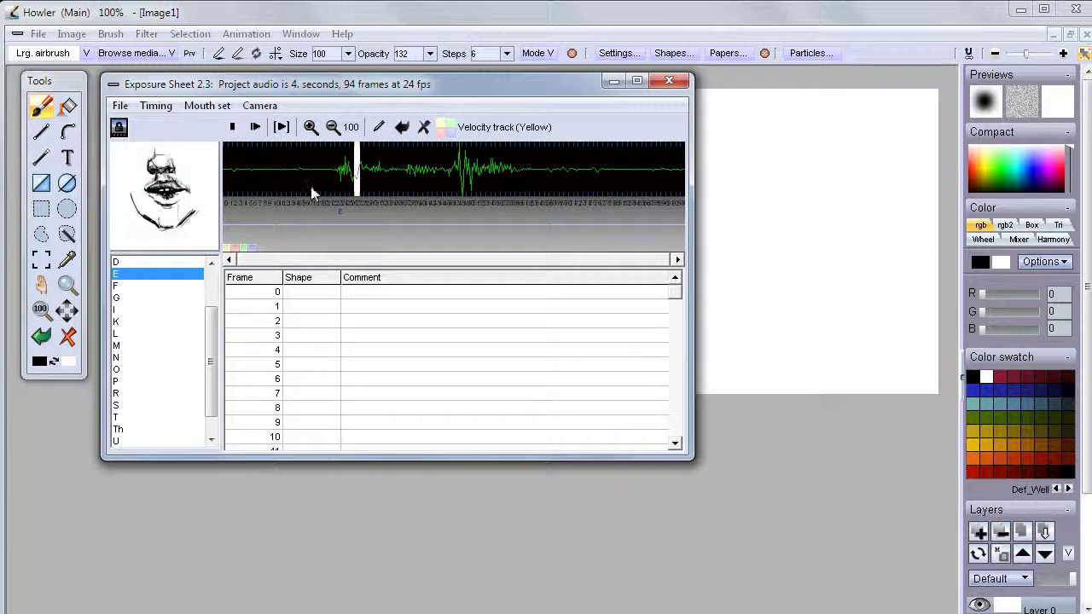
pyautogui.click(142, 440)
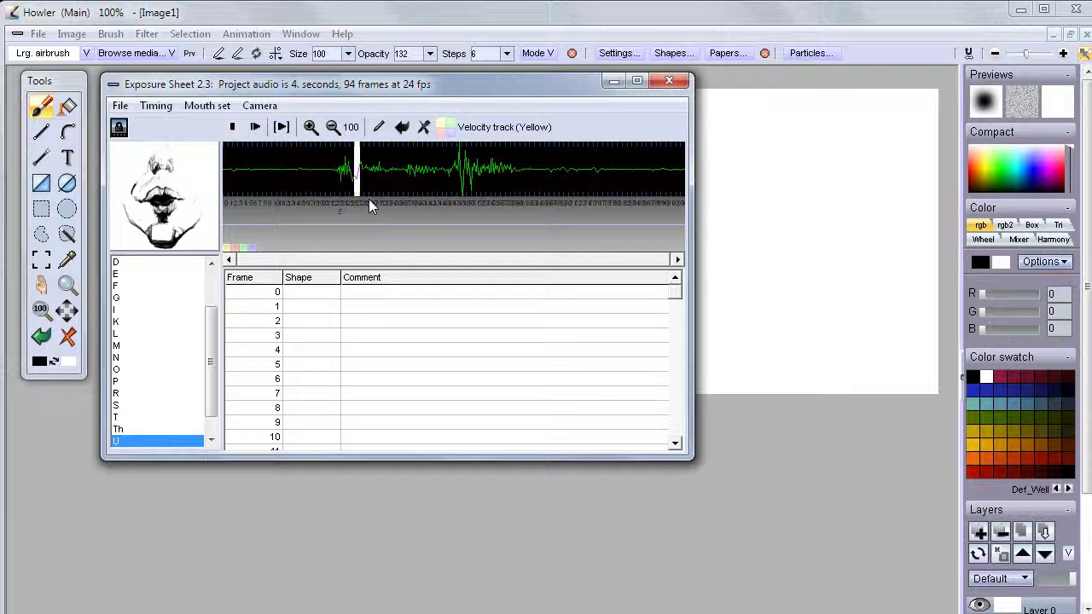
# Assign the A mouth shape to frame 32 and the E shape to frame 24
pyautogui.moveTo(359, 171); pyautogui.dragTo(382, 173)
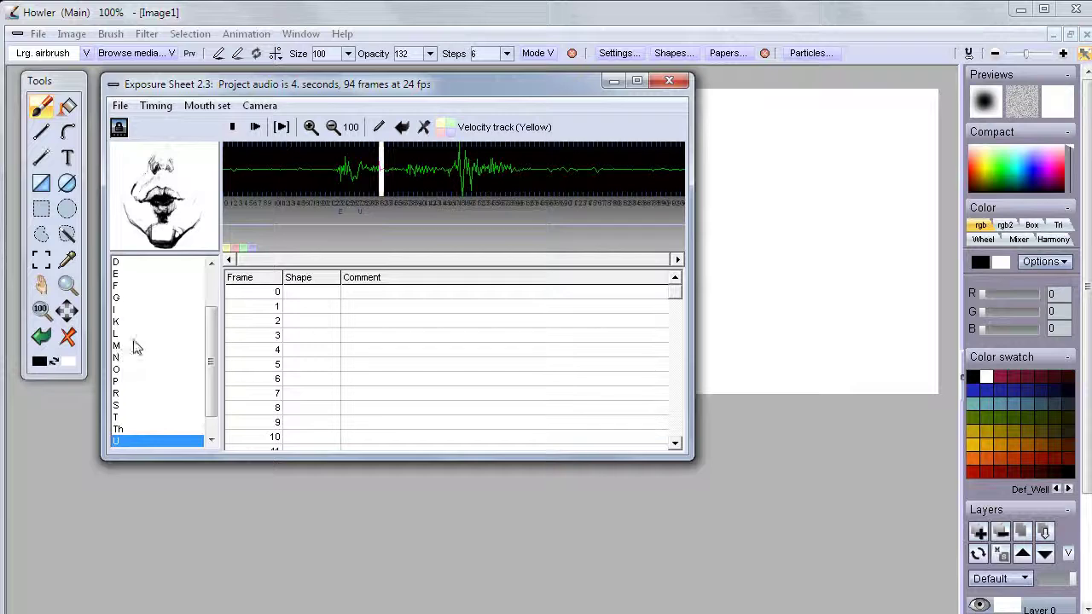
pyautogui.scroll(2, 208, 315)
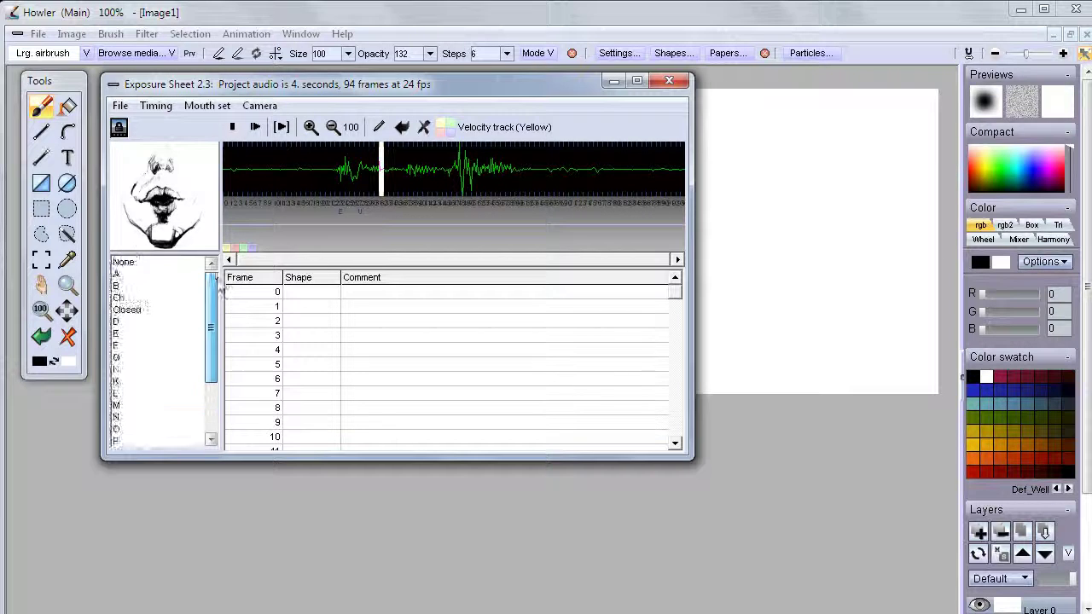
pyautogui.click(137, 275)
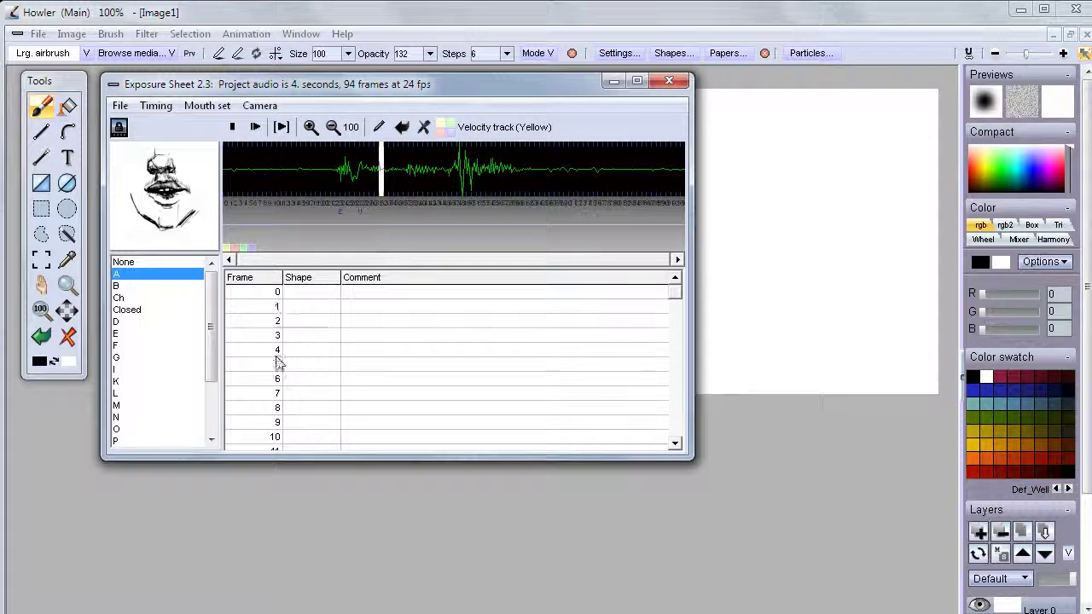
pyautogui.click(134, 288)
pyautogui.click(143, 279)
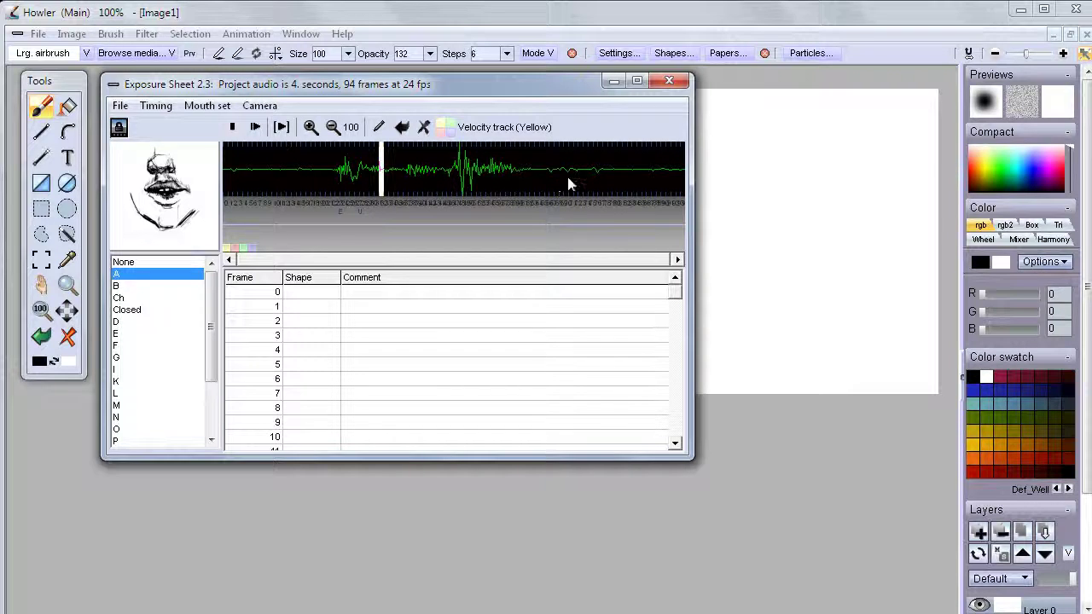
pyautogui.click(342, 171)
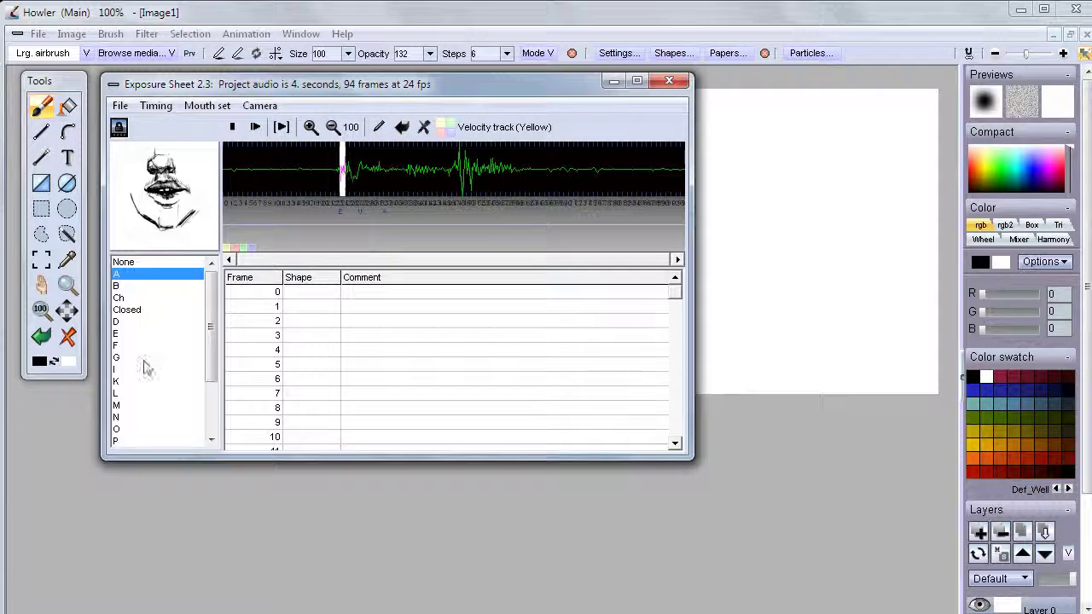
pyautogui.click(120, 334)
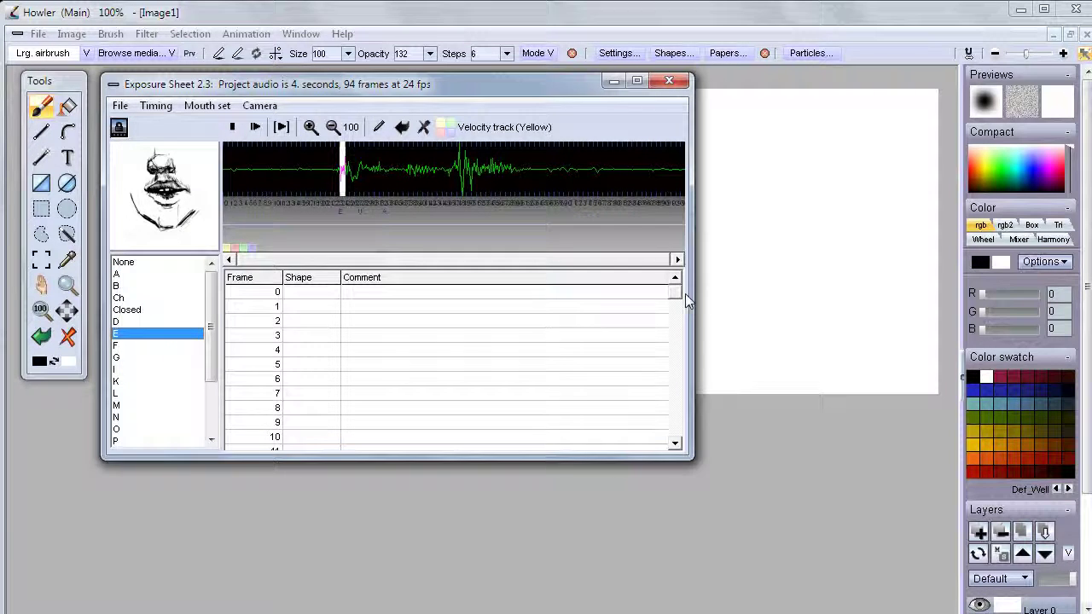
# Widen the Exposure Sheet window and review the shapes assigned to frames 23 through 32 in the frame list
pyautogui.click(678, 357)
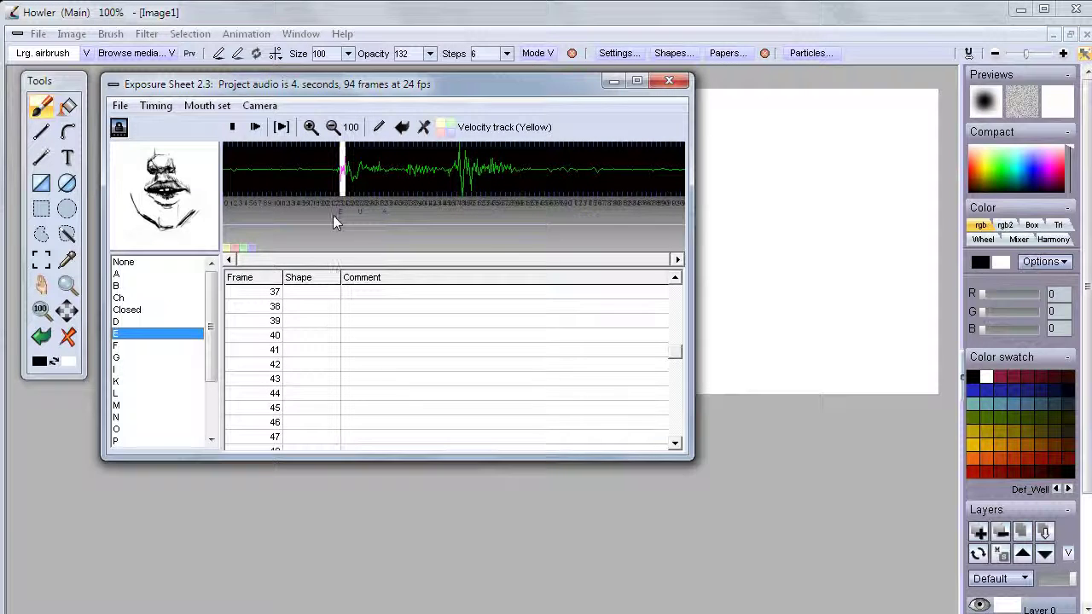
pyautogui.moveTo(693, 237); pyautogui.dragTo(997, 234)
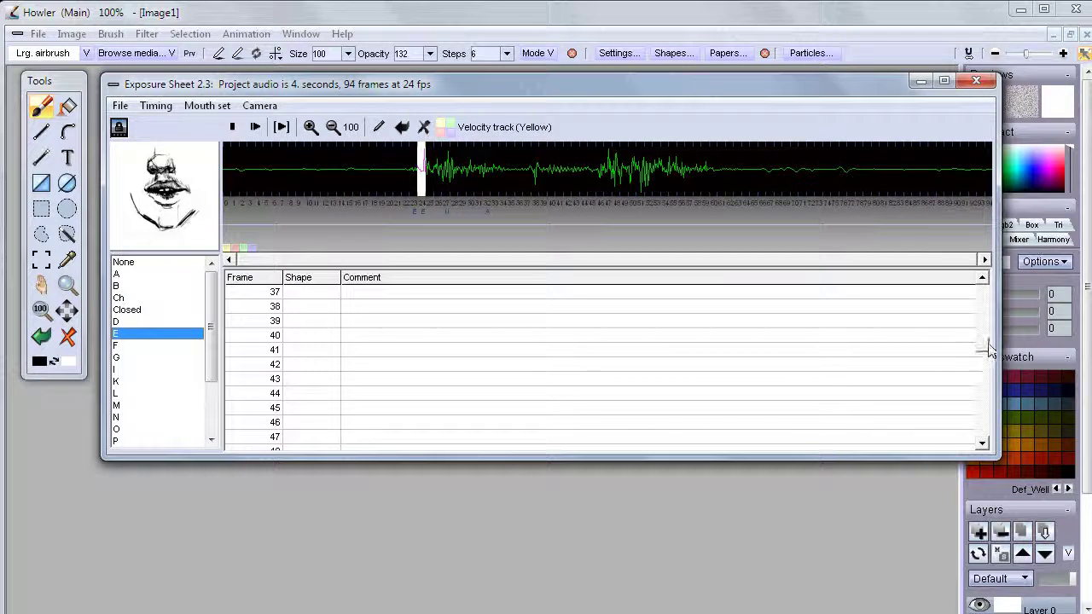
pyautogui.moveTo(989, 326); pyautogui.dragTo(987, 319)
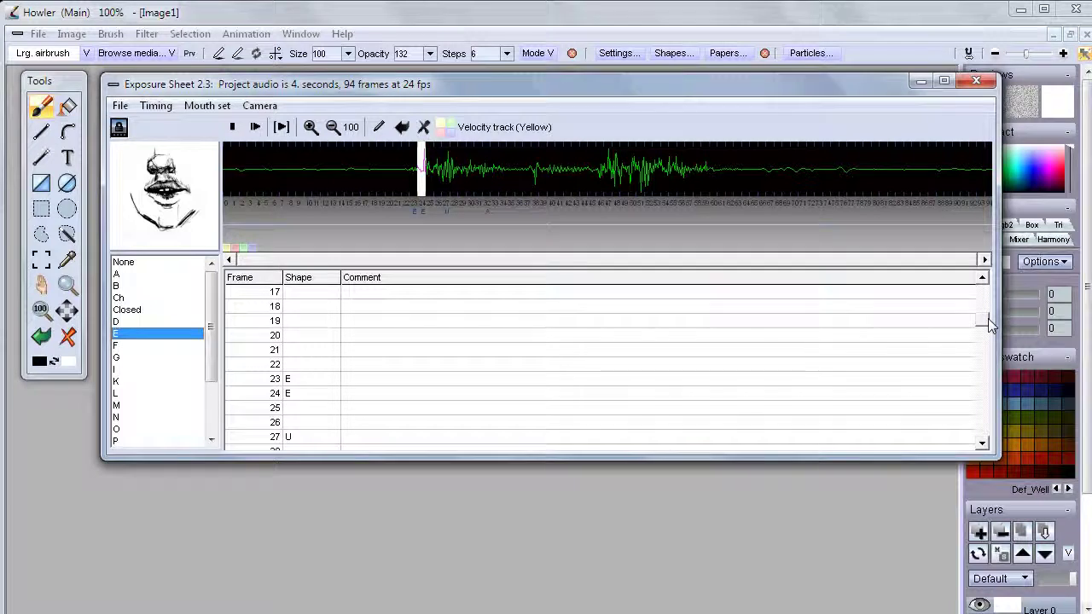
pyautogui.click(295, 391)
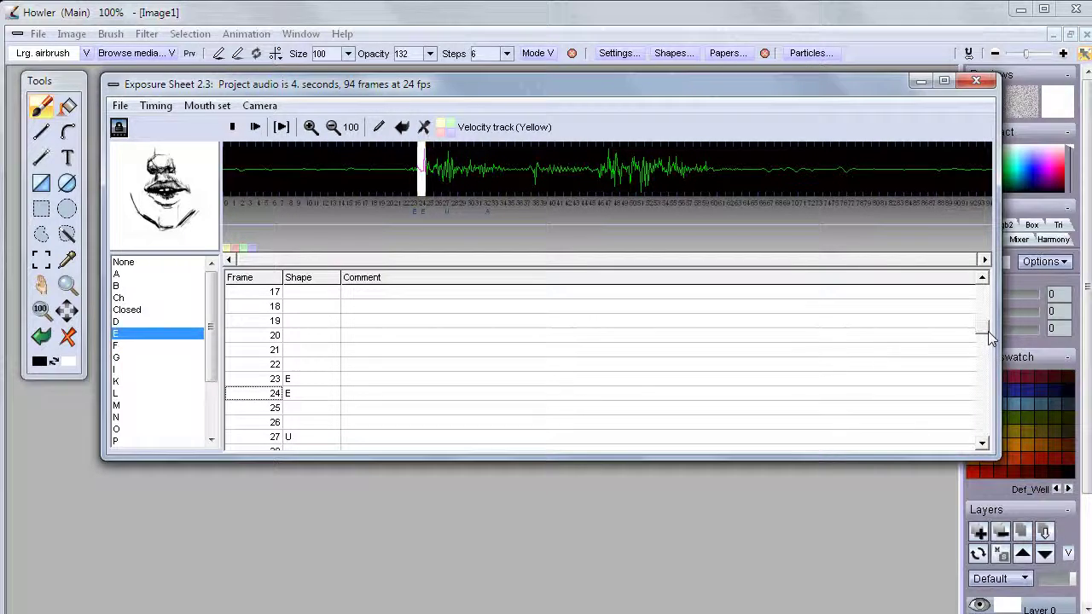
pyautogui.scroll(-2, 955, 333)
pyautogui.click(292, 437)
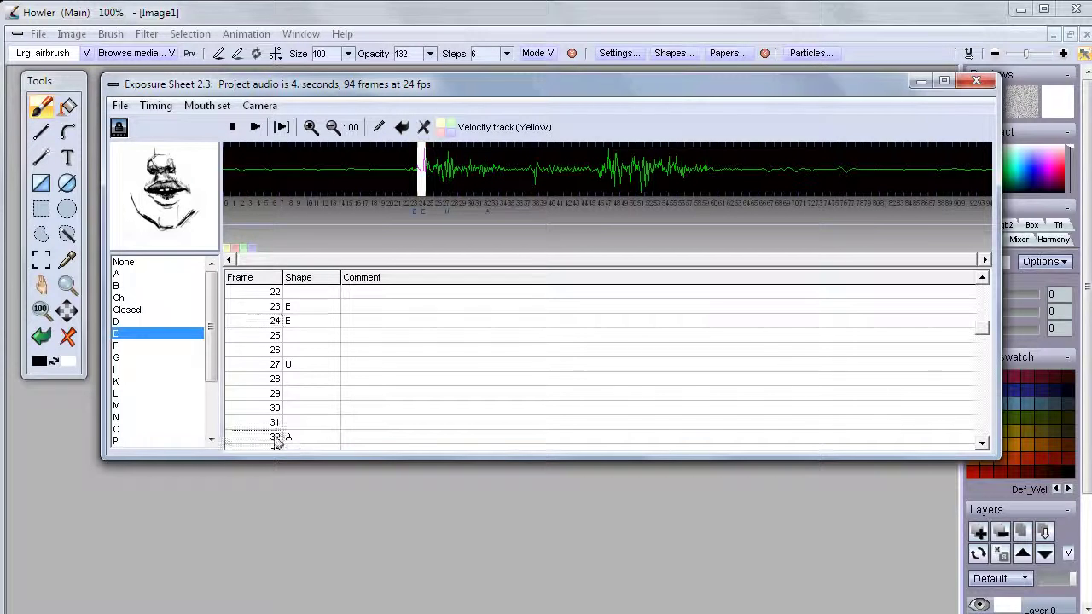
# Assign the V mouth shape to frame 33 and check its entry in the frame list
pyautogui.moveTo(456, 181); pyautogui.dragTo(493, 182)
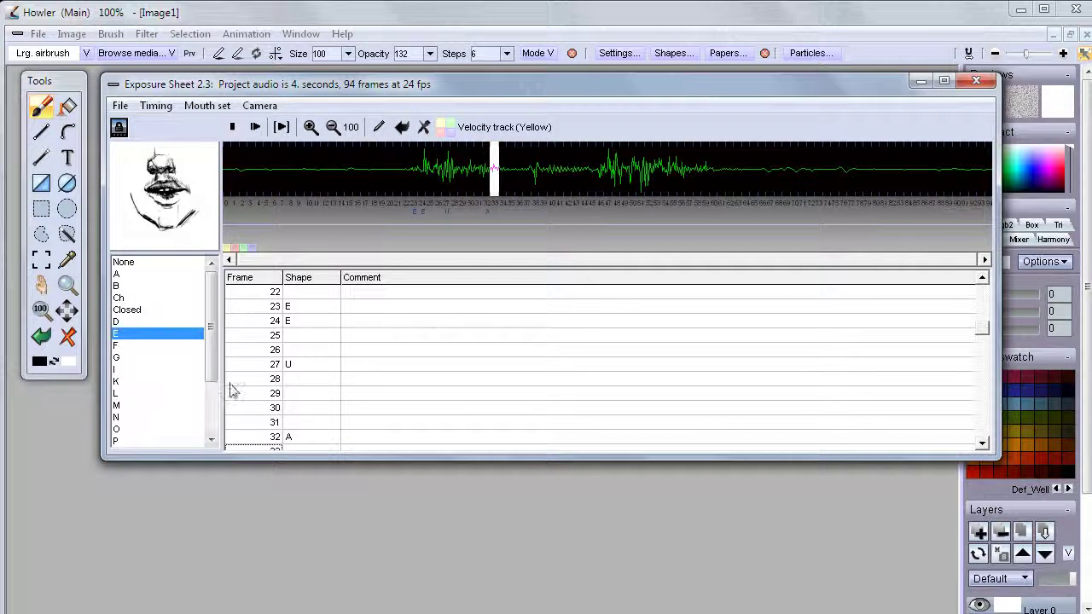
pyautogui.click(213, 409)
pyautogui.click(147, 428)
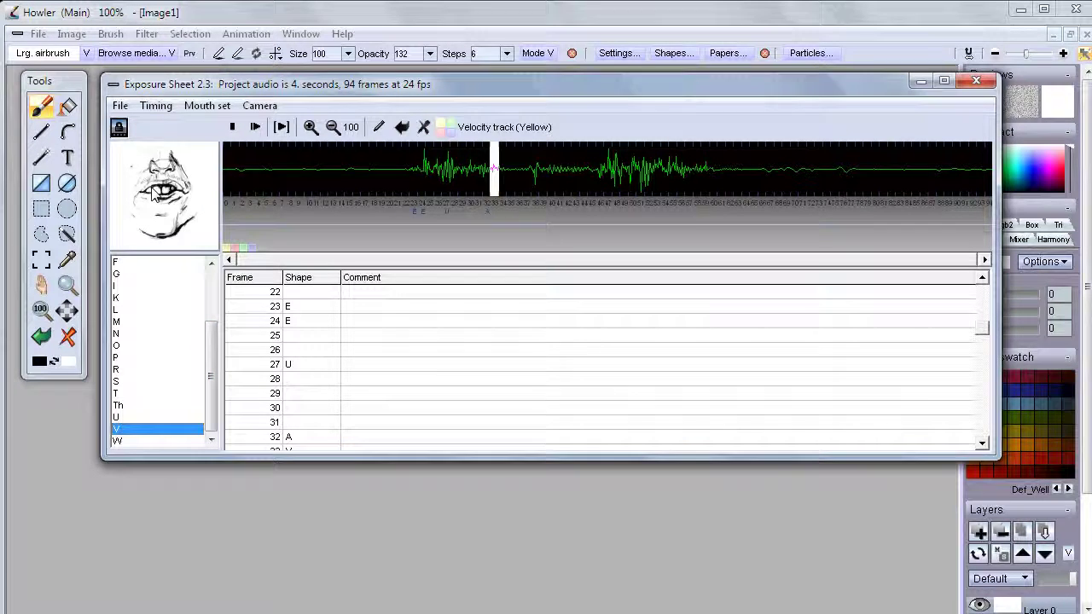
pyautogui.click(512, 183)
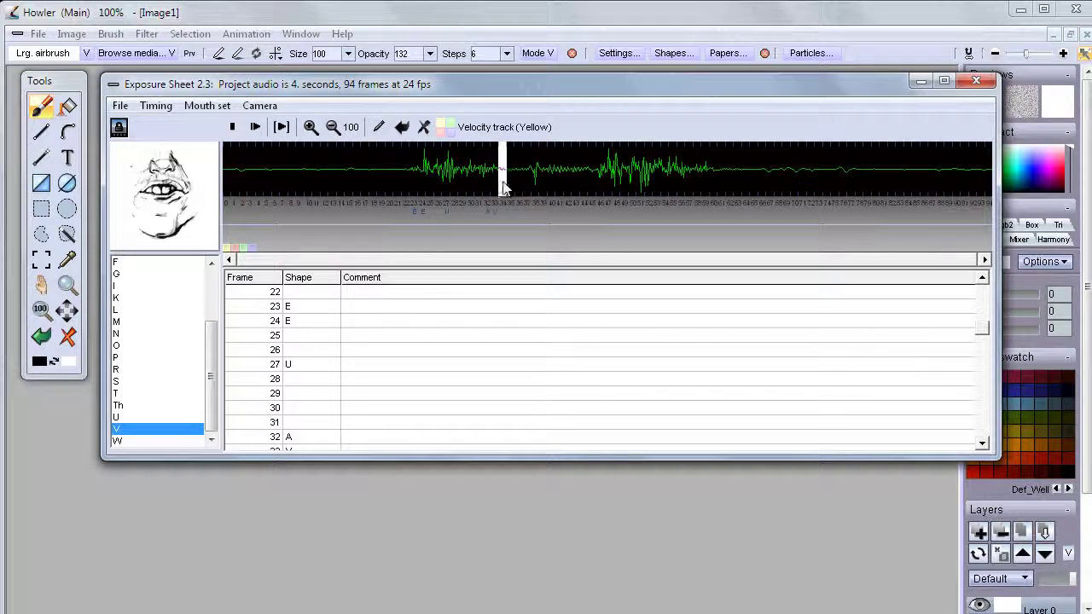
pyautogui.click(986, 349)
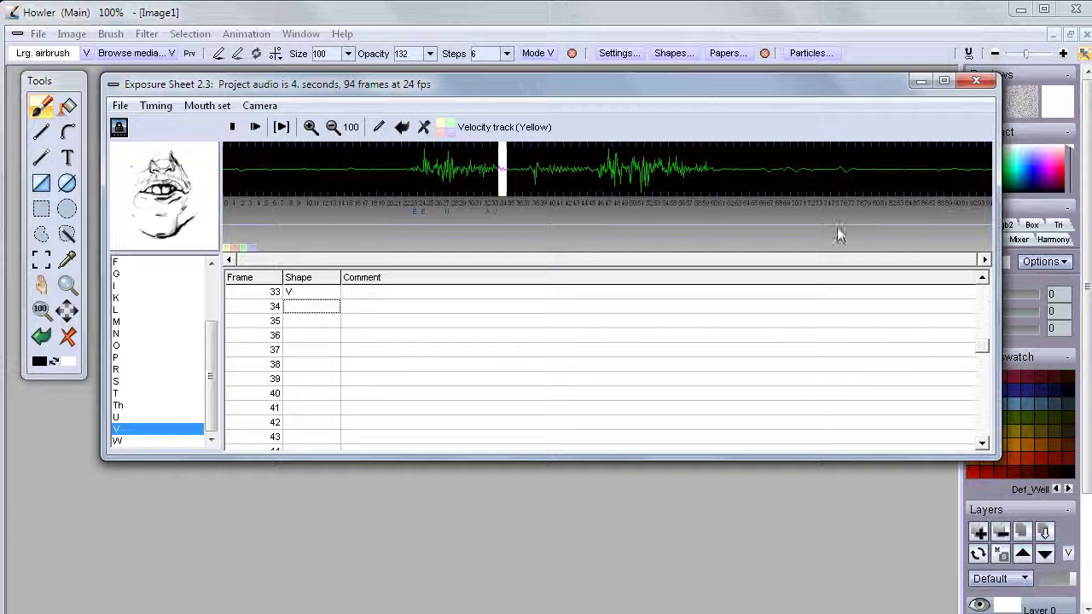
# Assign the B mouth shape to frame 46, where the last loud sound in the waveform starts
pyautogui.click(600, 170)
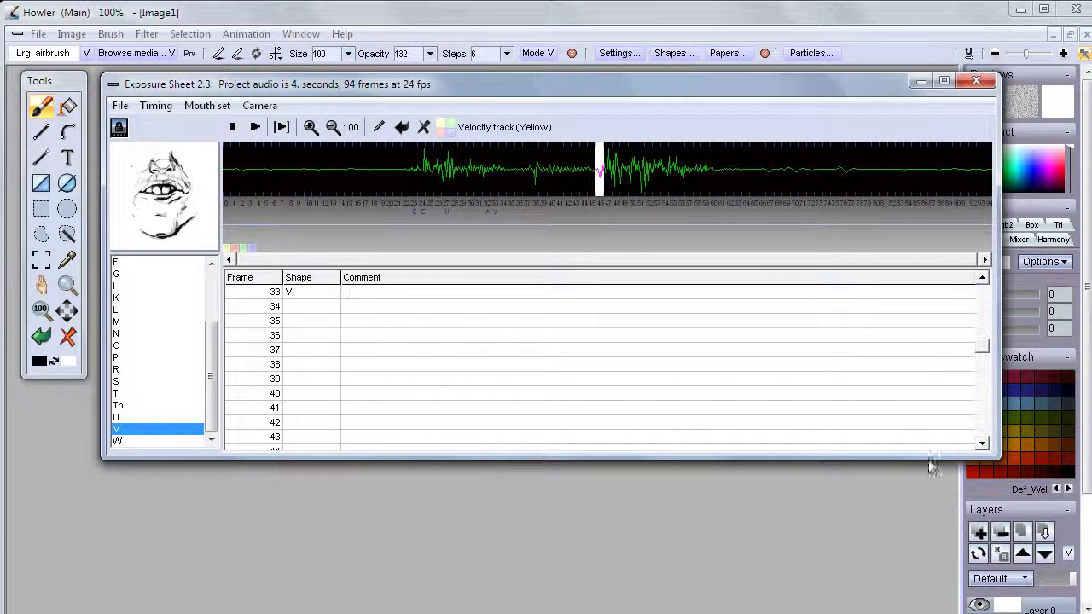
pyautogui.click(982, 444)
pyautogui.click(981, 443)
pyautogui.click(982, 443)
pyautogui.click(982, 443)
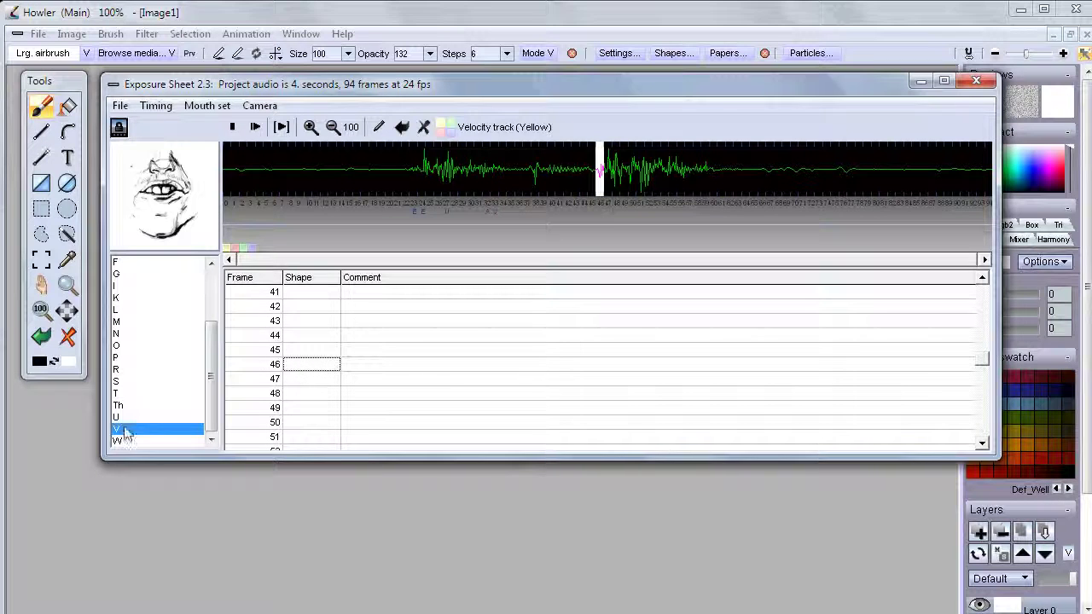
pyautogui.scroll(3, 136, 316)
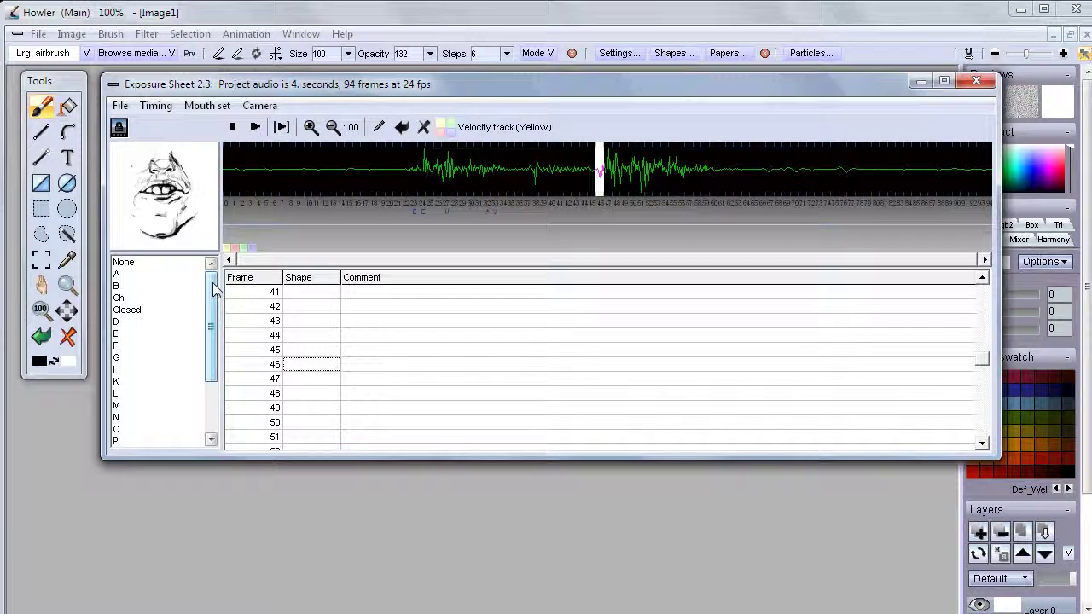
pyautogui.click(120, 286)
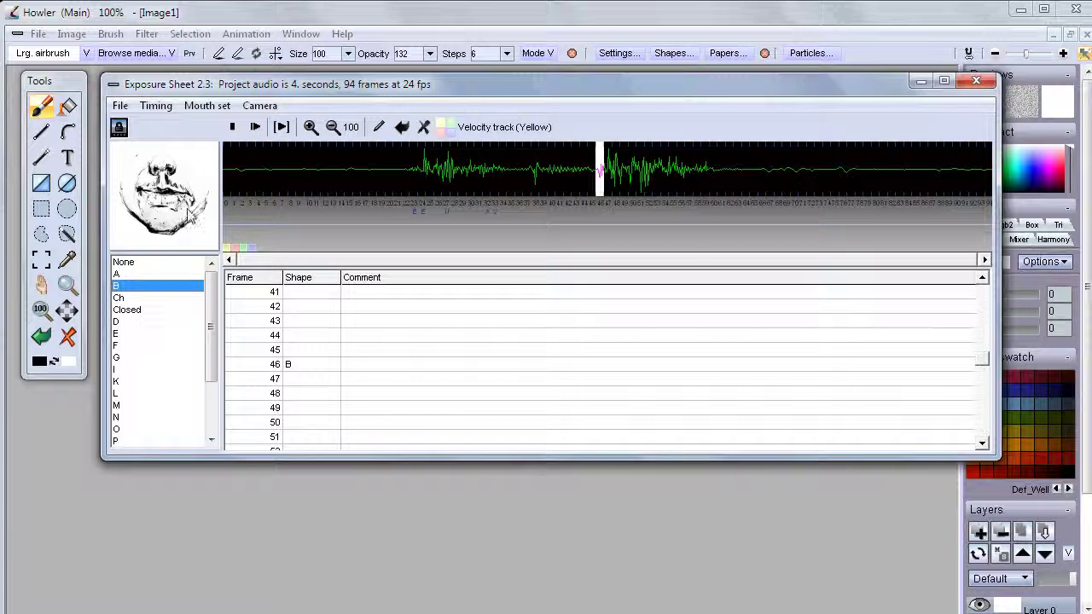
# Try the A mouth shape on frame 48, and replace it with the O shape
pyautogui.click(616, 186)
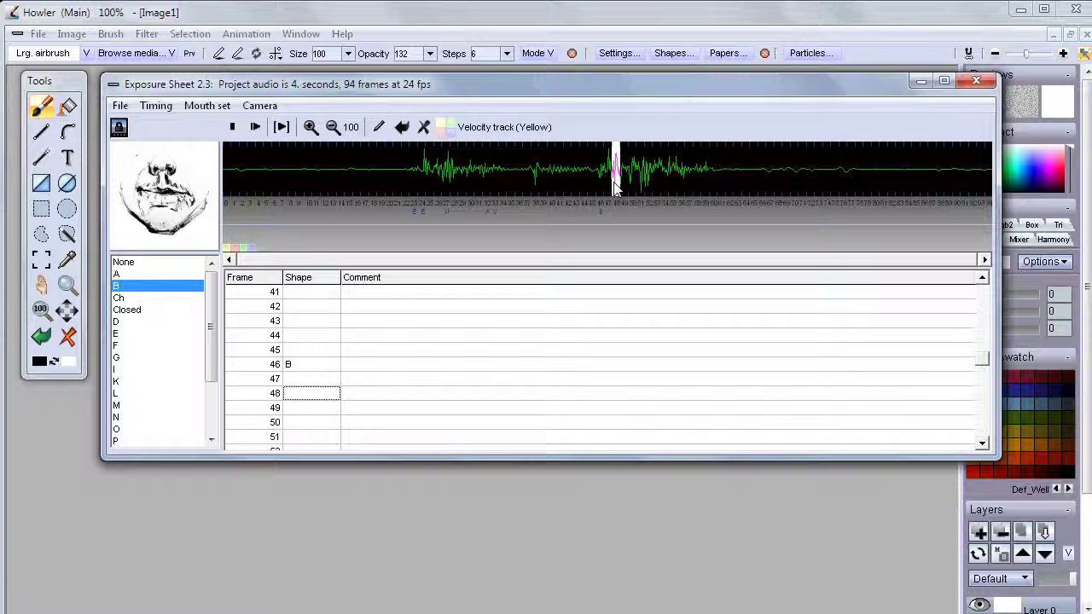
pyautogui.click(128, 274)
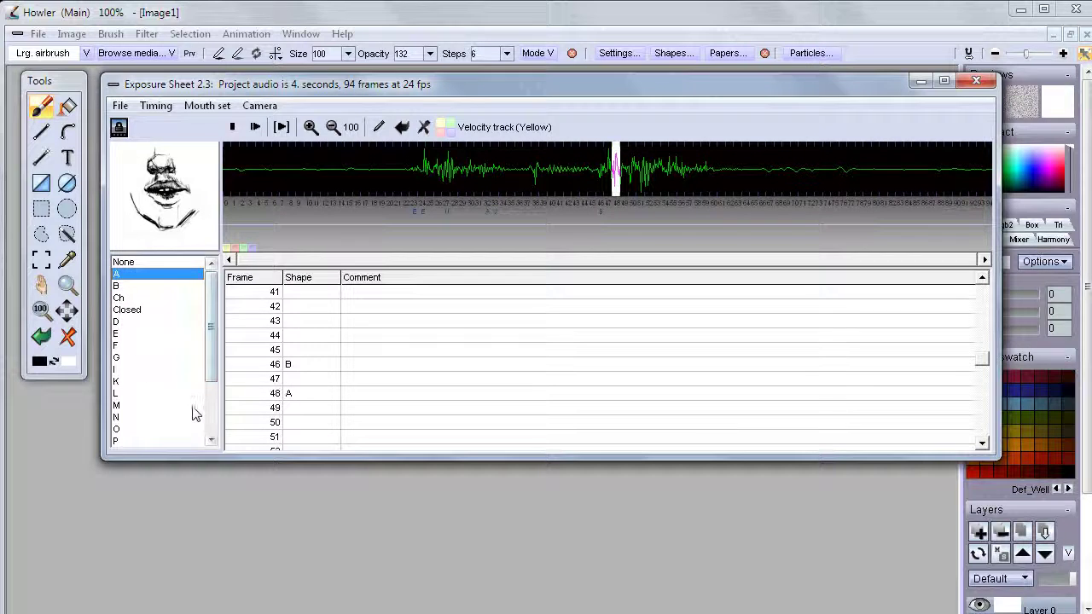
pyautogui.moveTo(212, 383); pyautogui.dragTo(209, 402)
pyautogui.click(140, 393)
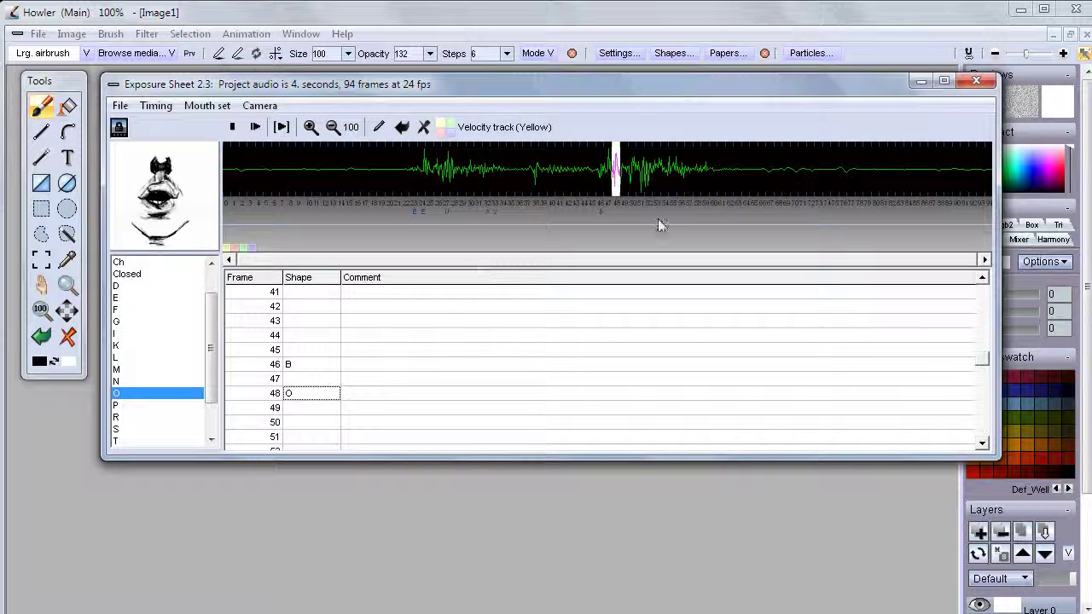
# Assign the D mouth shape to the frame near the end of the last sound in the waveform
pyautogui.click(632, 191)
pyautogui.moveTo(632, 191); pyautogui.dragTo(698, 186)
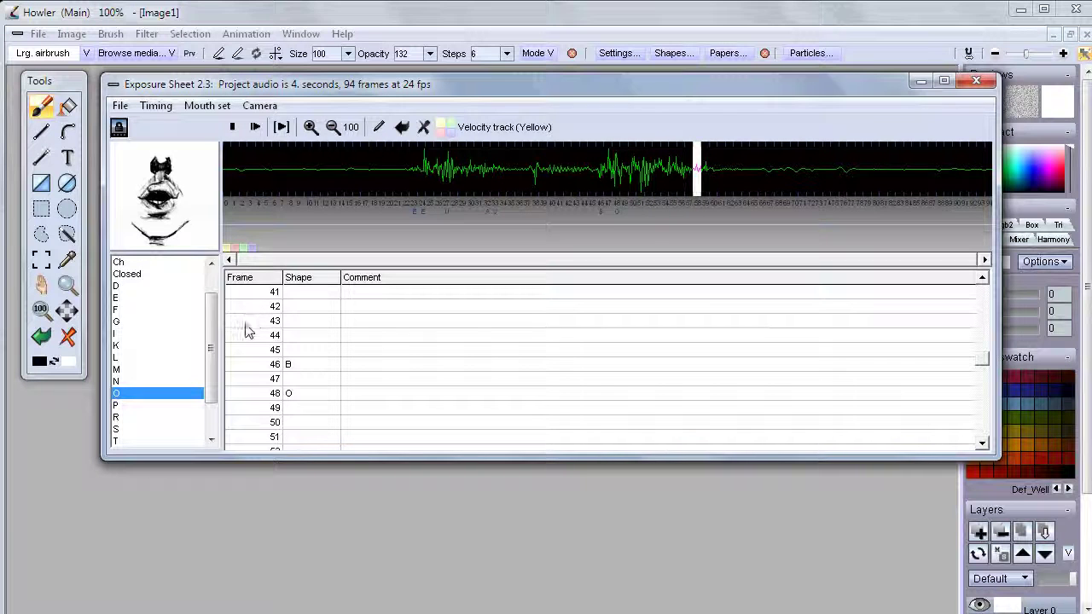
pyautogui.click(153, 288)
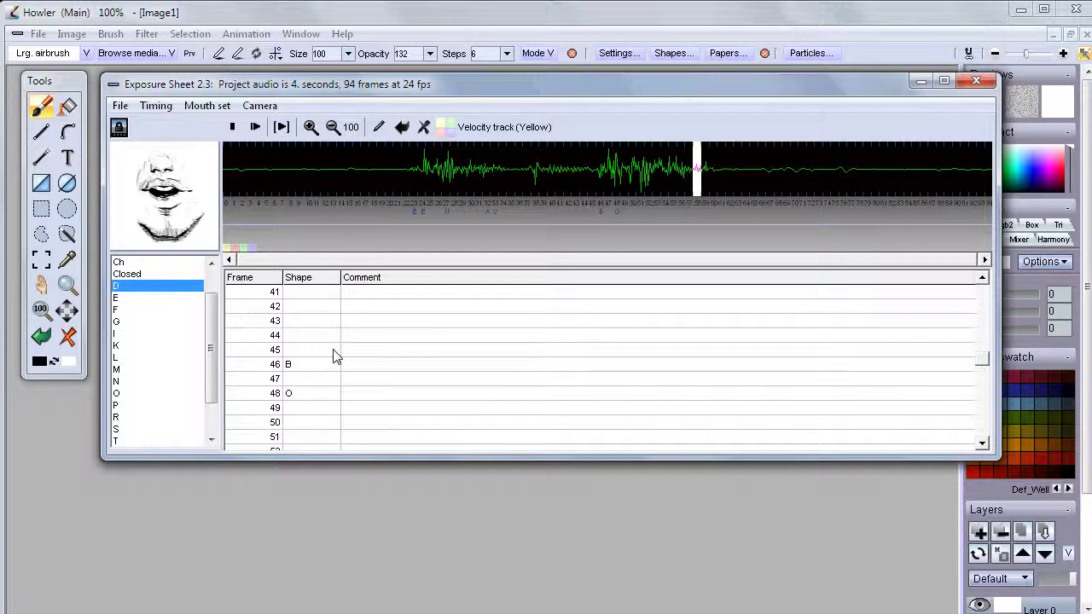
pyautogui.scroll(-6, 988, 389)
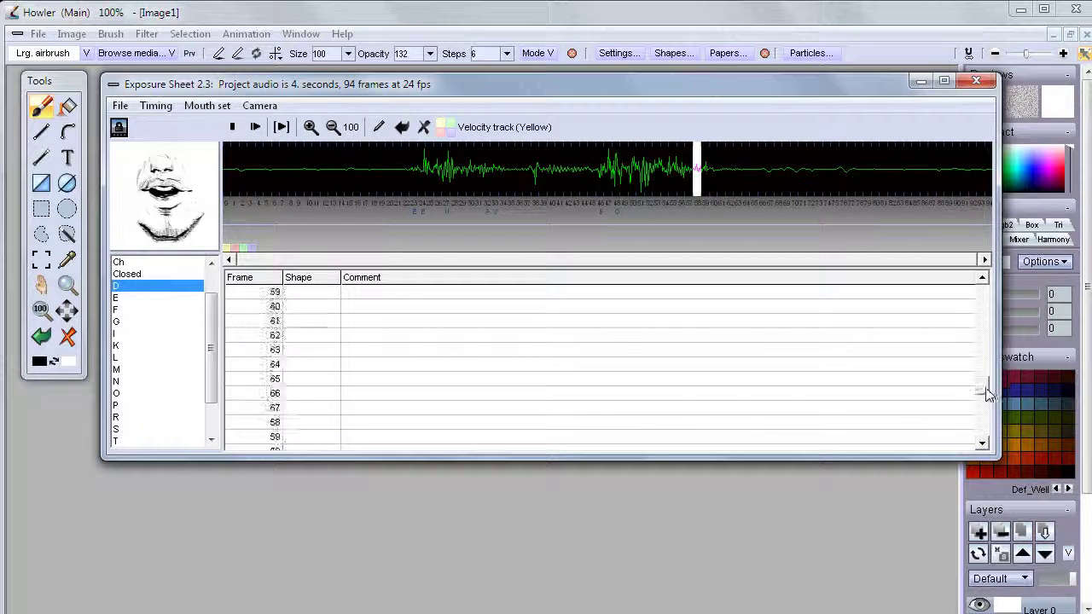
# Scrub the waveform's frames and play the audio to preview the lip-sync
pyautogui.click(431, 179)
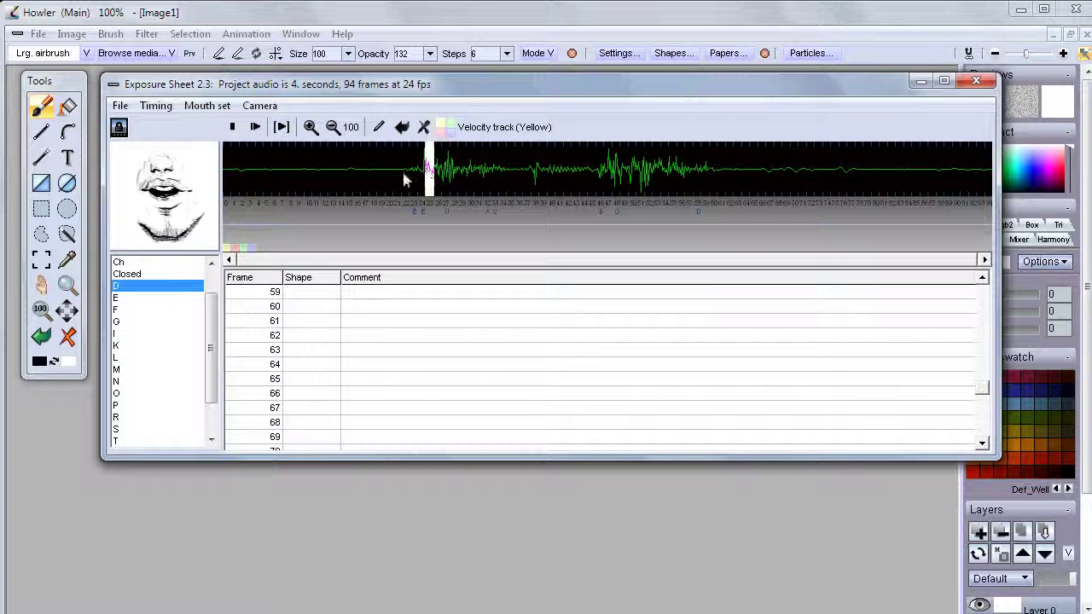
pyautogui.moveTo(469, 188); pyautogui.dragTo(307, 166)
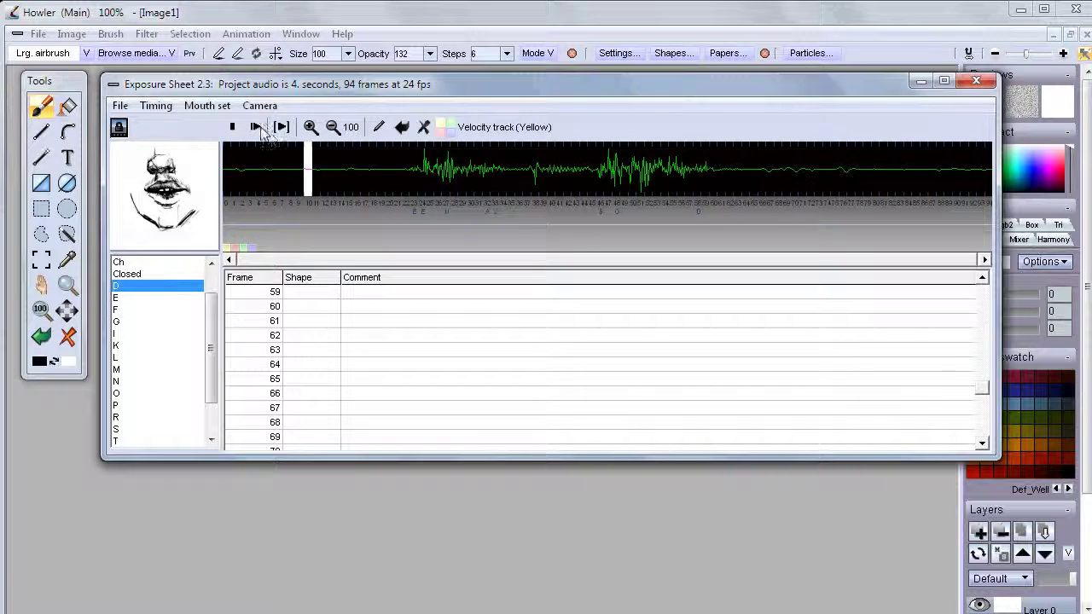
pyautogui.click(256, 128)
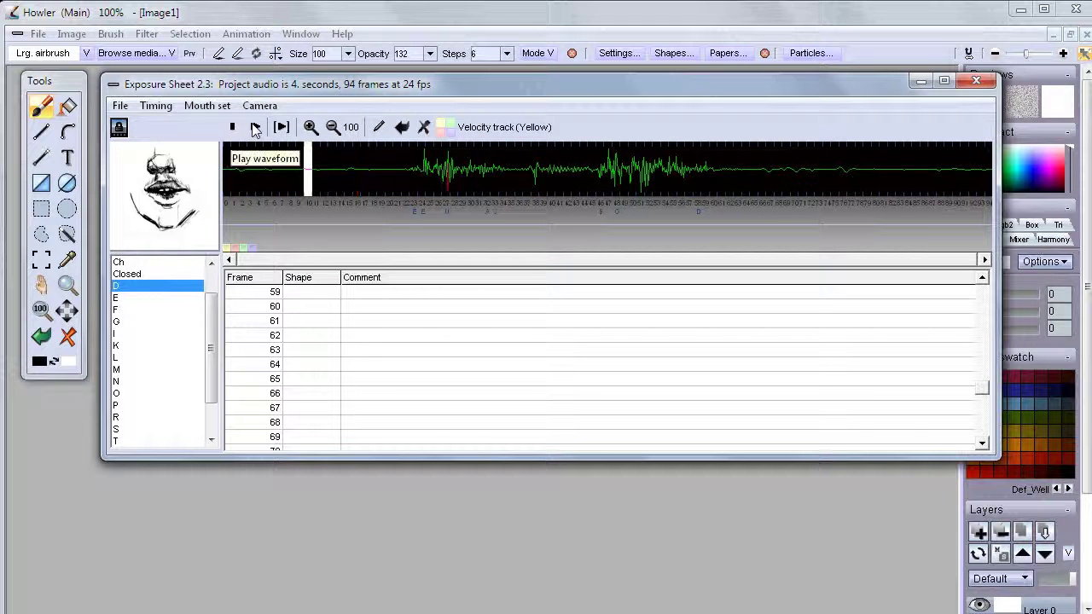
pyautogui.click(356, 154)
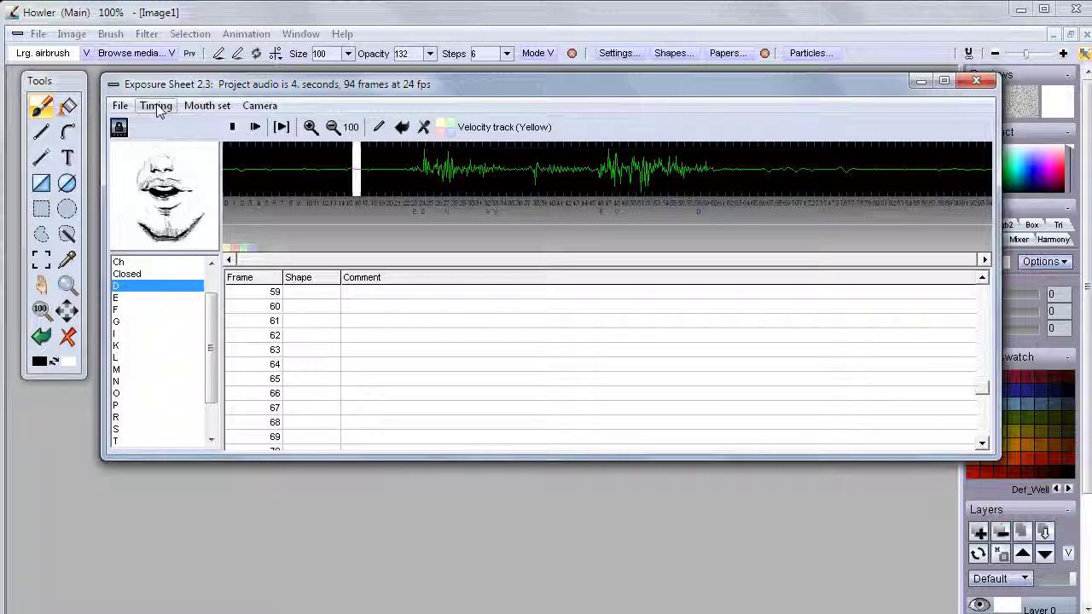
pyautogui.click(158, 107)
pyautogui.click(207, 106)
pyautogui.click(209, 106)
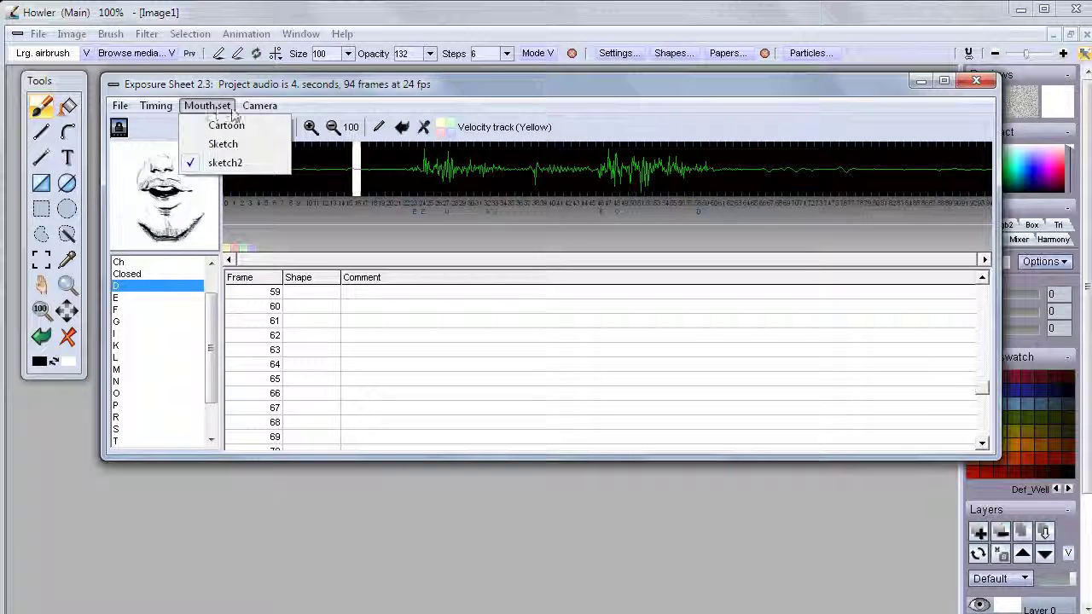
pyautogui.click(207, 106)
pyautogui.click(120, 106)
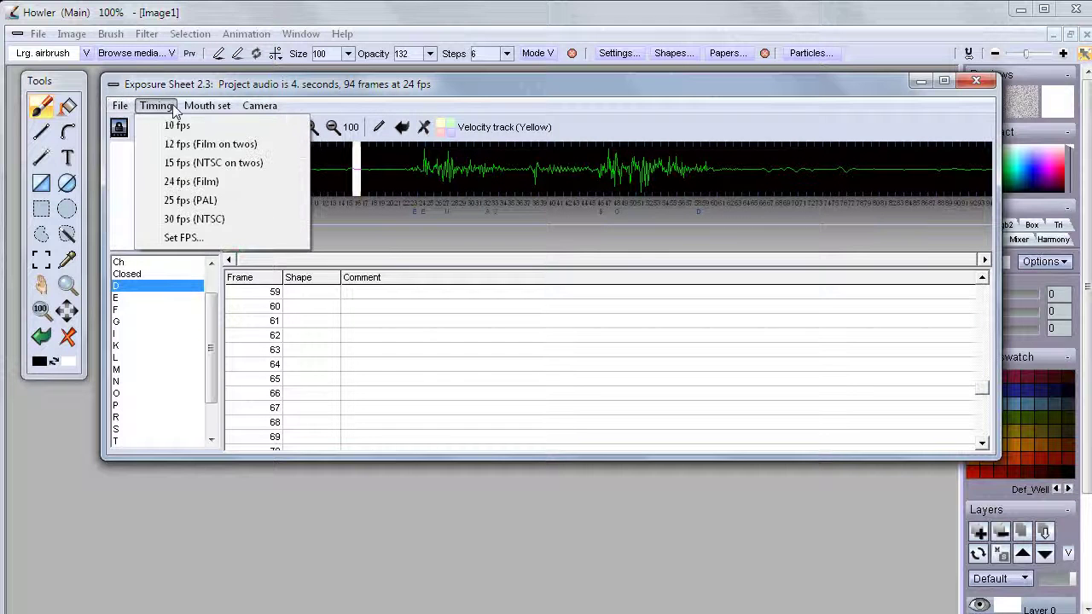
pyautogui.moveTo(248, 111)
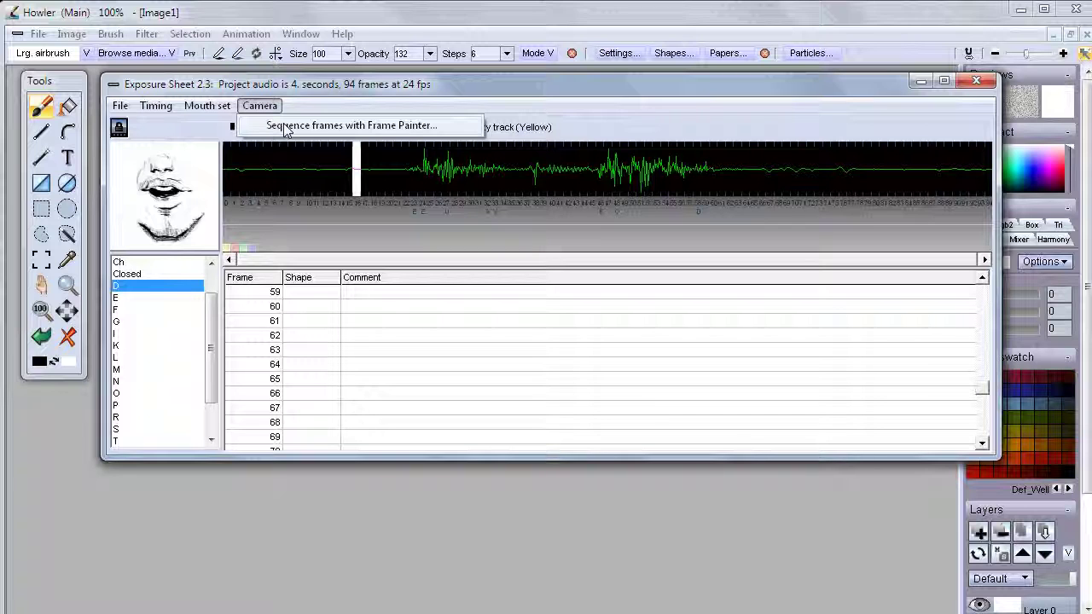
pyautogui.click(350, 87)
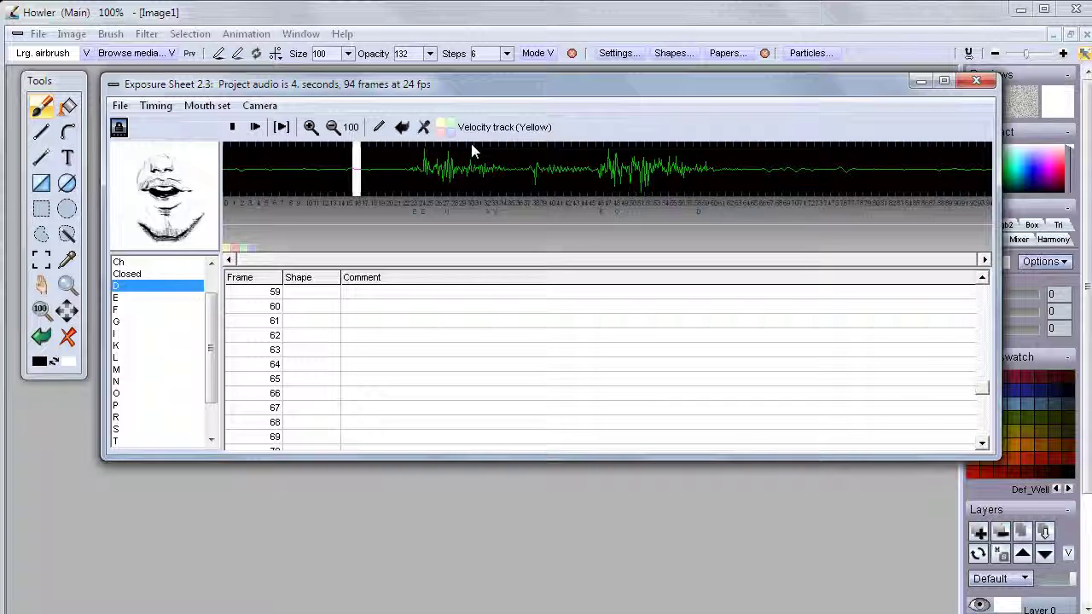
# Narrow the Exposure Sheet window and move it so part of the canvas shows beside it
pyautogui.moveTo(999, 461); pyautogui.dragTo(711, 468)
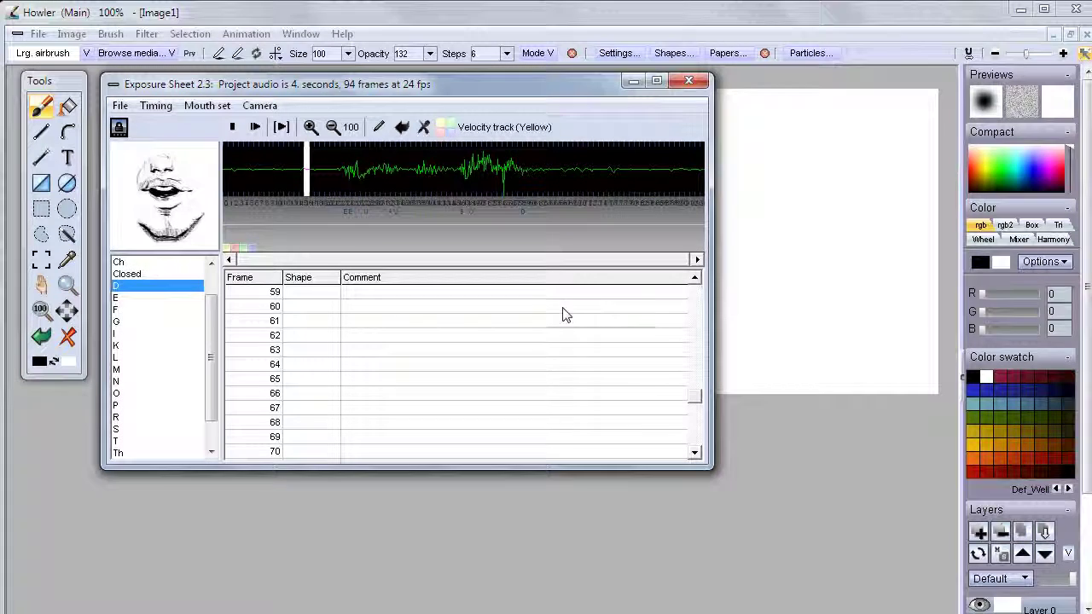
pyautogui.moveTo(444, 90); pyautogui.dragTo(455, 156)
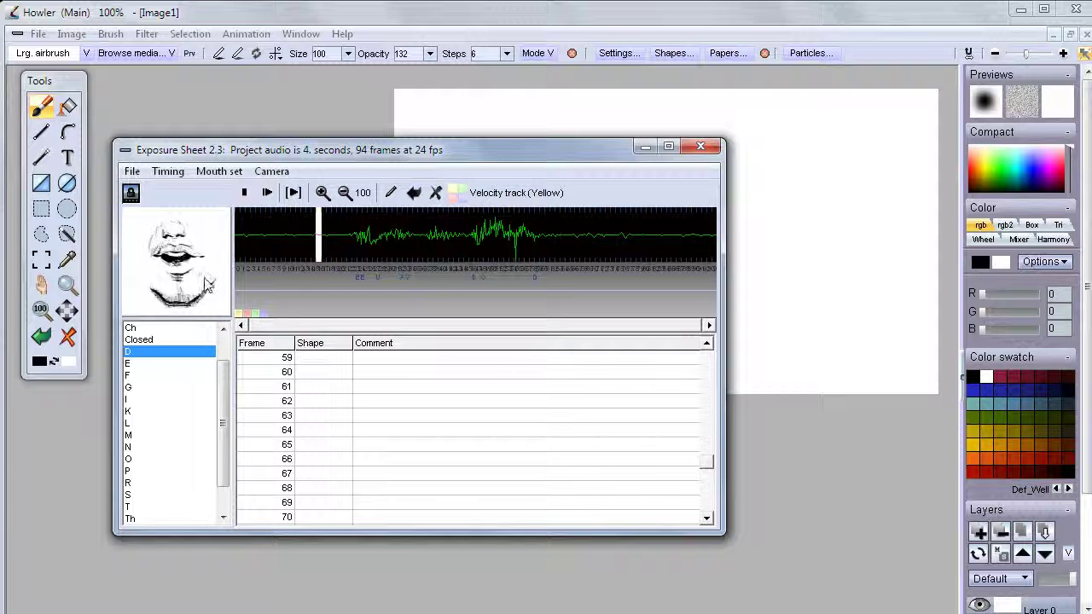
pyautogui.moveTo(275, 156); pyautogui.dragTo(276, 111)
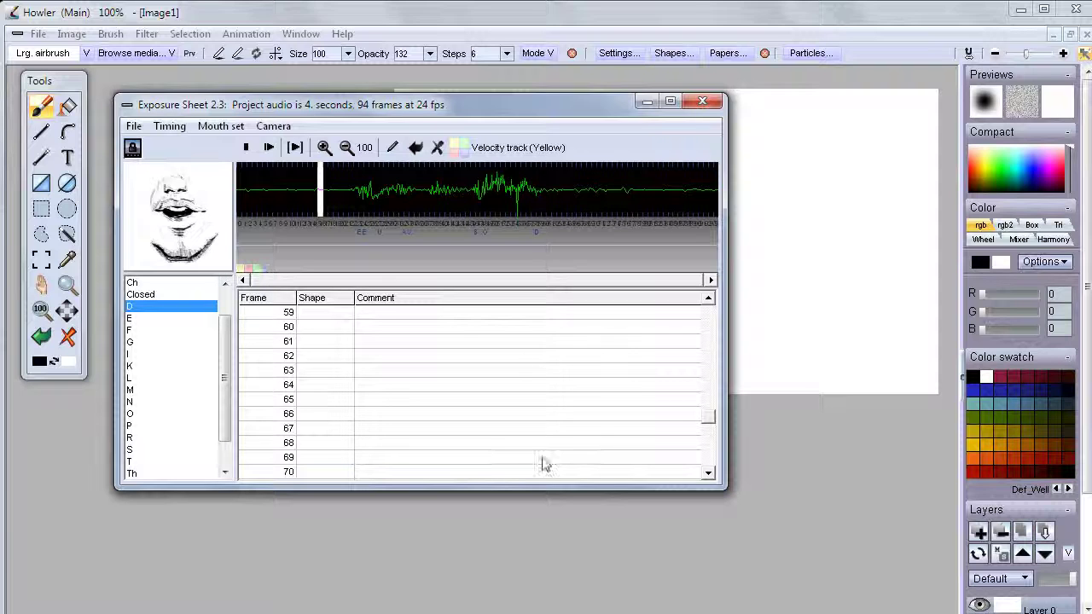
pyautogui.moveTo(461, 116); pyautogui.dragTo(482, 165)
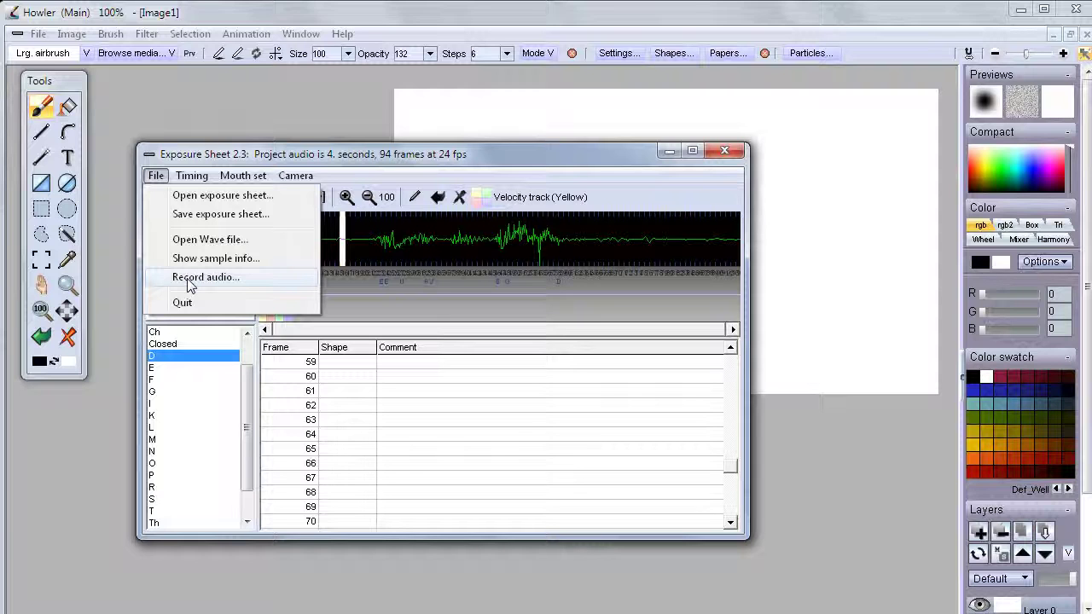
# Record a new voice clip with the audio recorder at the 44100 sample rate
pyautogui.click(188, 285)
pyautogui.moveTo(174, 30); pyautogui.dragTo(365, 162)
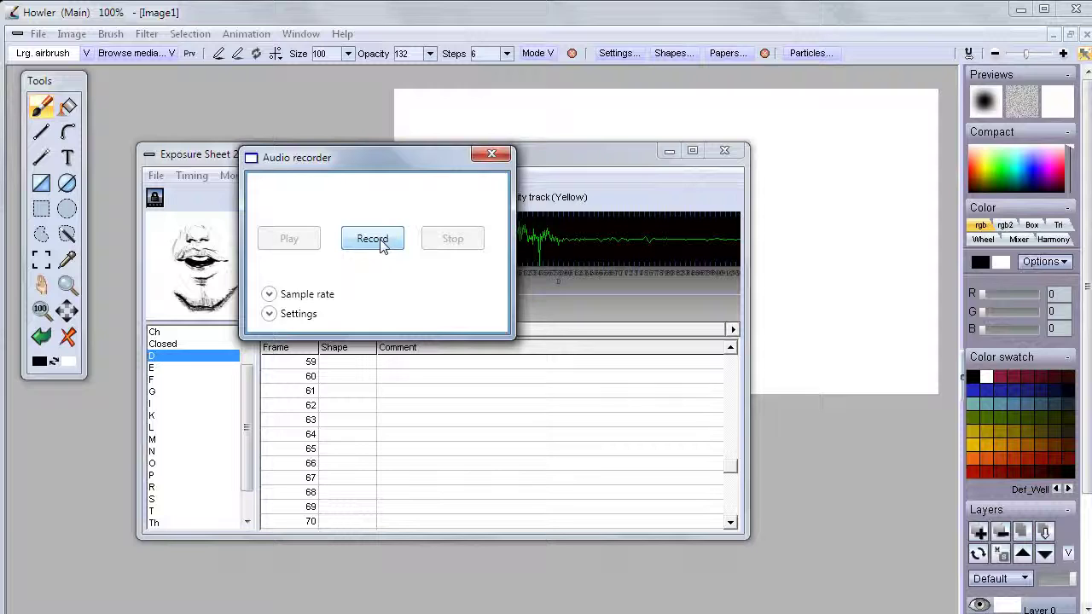
pyautogui.click(269, 295)
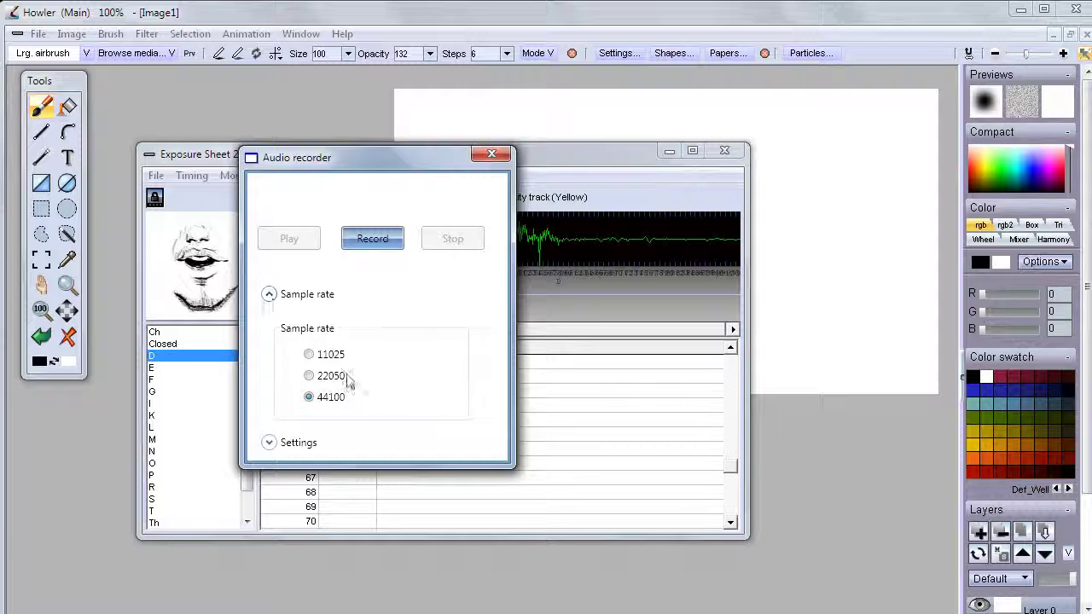
pyautogui.click(384, 243)
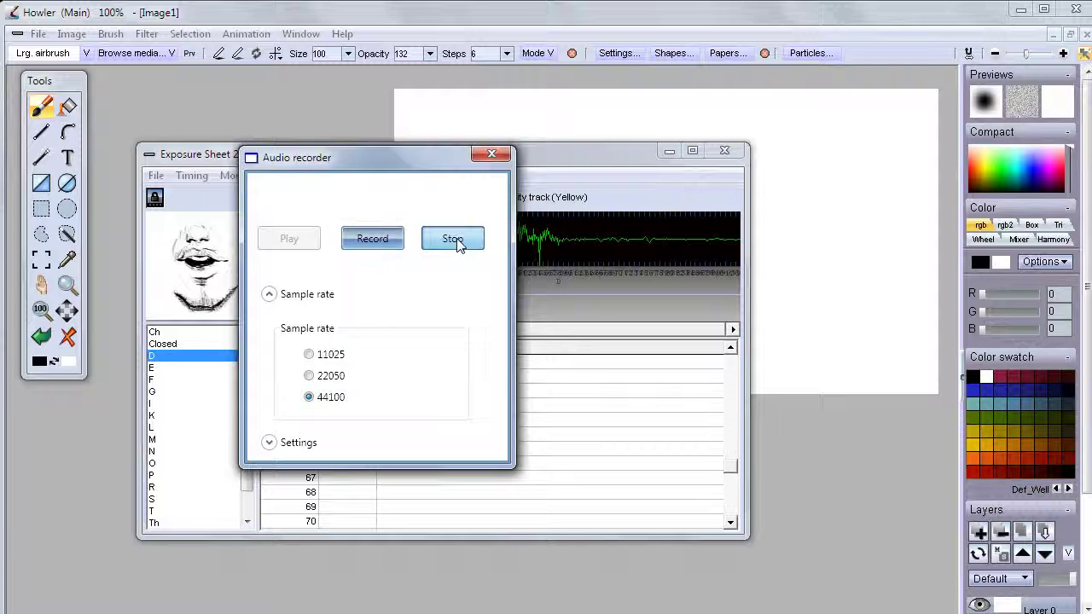
pyautogui.click(453, 239)
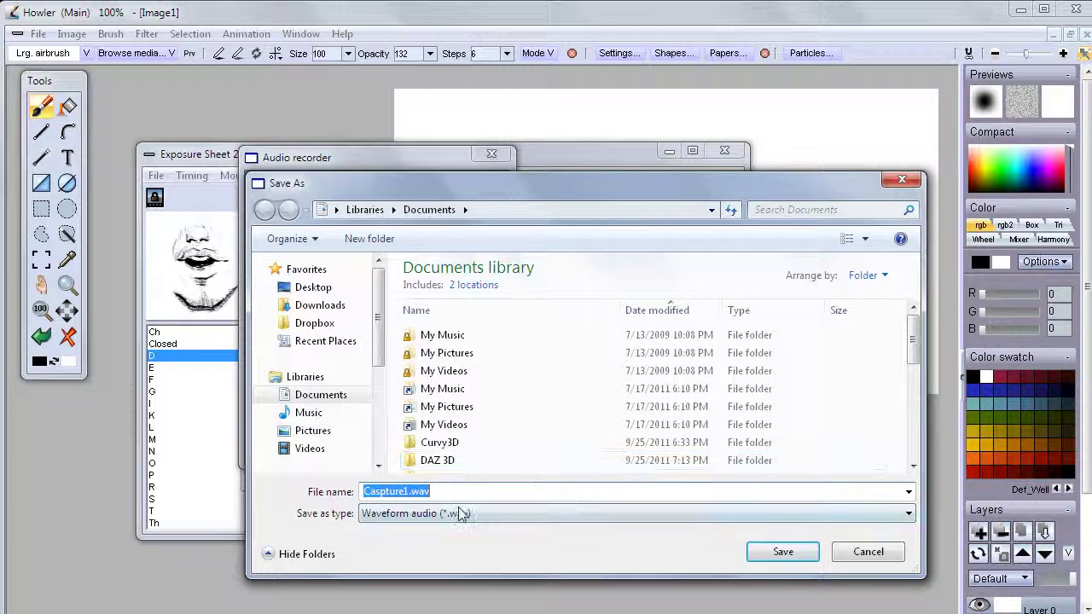
# Save the recording in the Documents library over the existing wave file whose name starts with "Hola"
pyautogui.write('Hola')
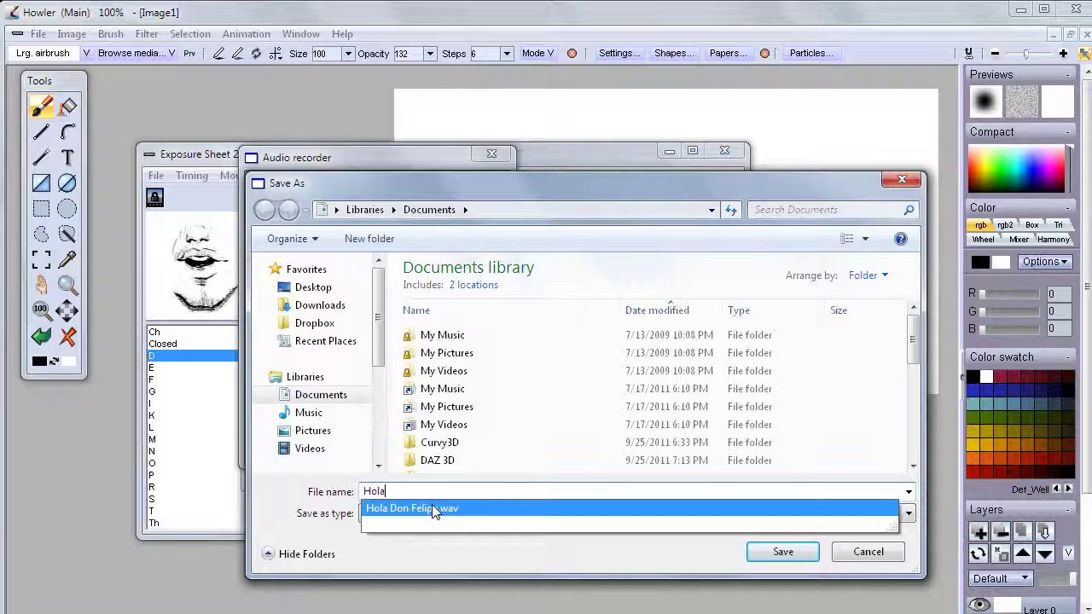
pyautogui.click(569, 508)
pyautogui.click(778, 551)
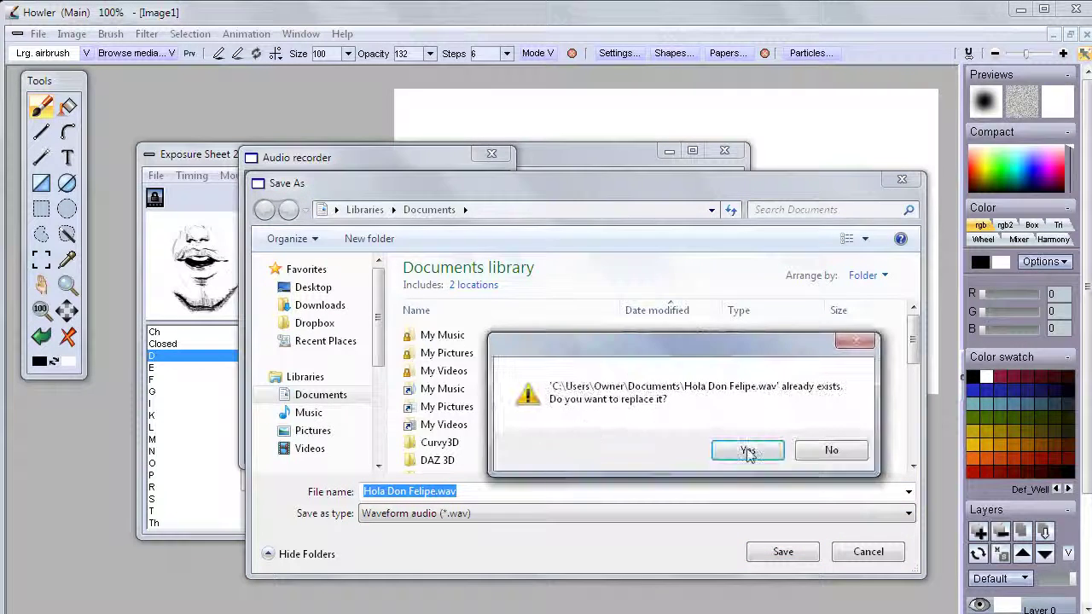
pyautogui.click(747, 450)
# Play back the new recording and close the audio recorder
pyautogui.moveTo(299, 164); pyautogui.dragTo(255, 100)
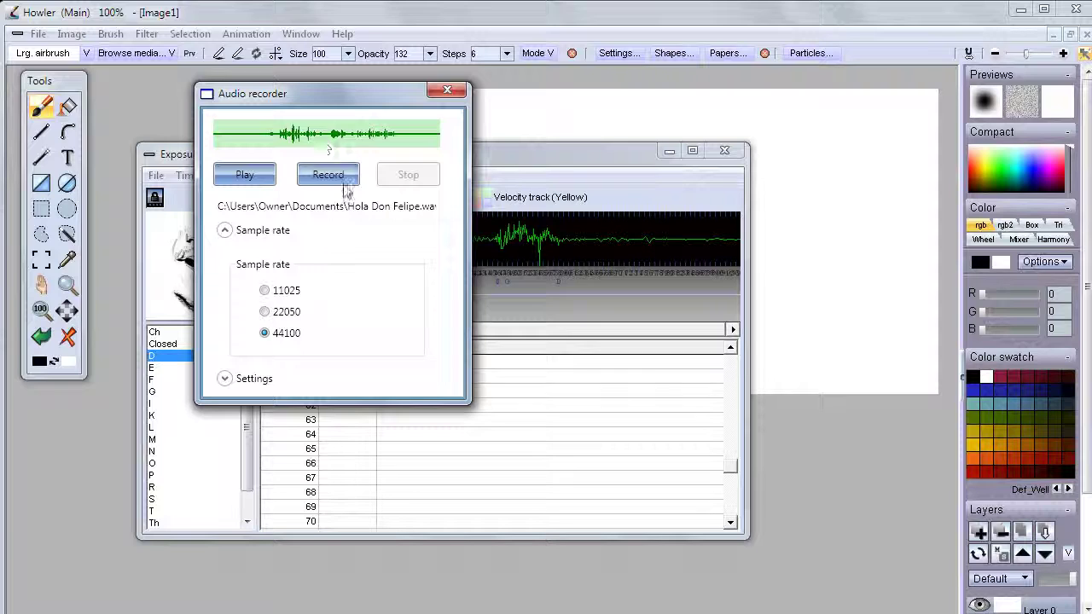
pyautogui.click(245, 177)
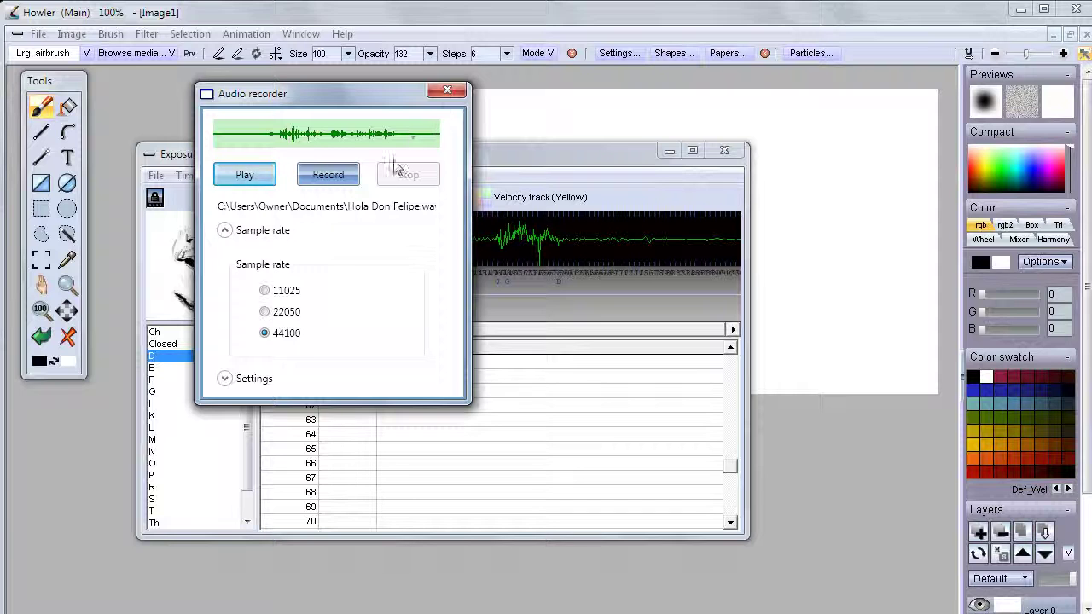
pyautogui.click(447, 90)
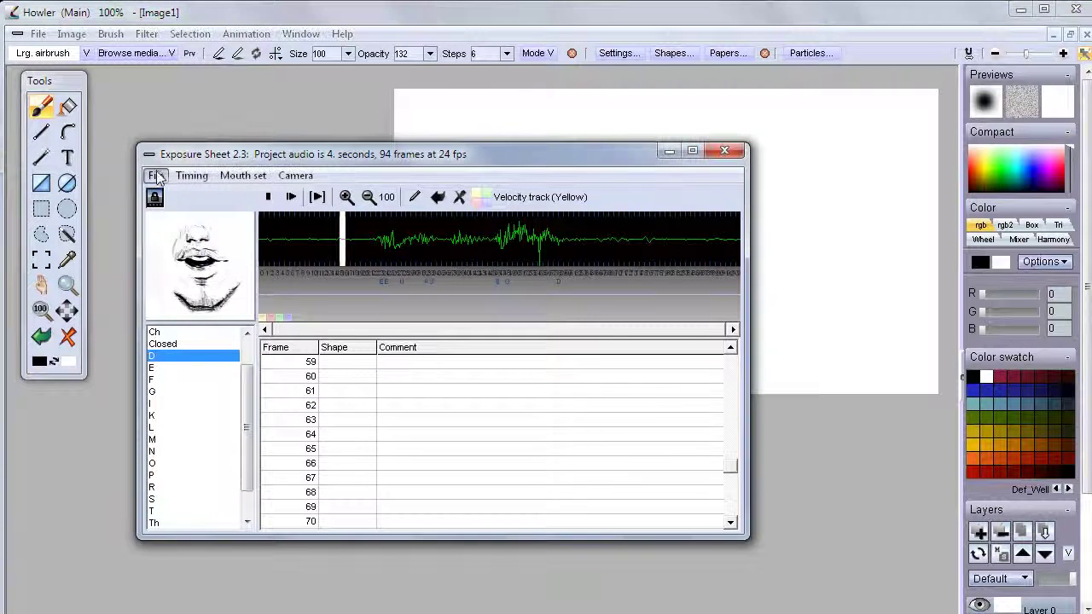
# Load the newly recorded "Hola" wave file from the Documents library into the exposure sheet
pyautogui.click(156, 175)
pyautogui.click(183, 247)
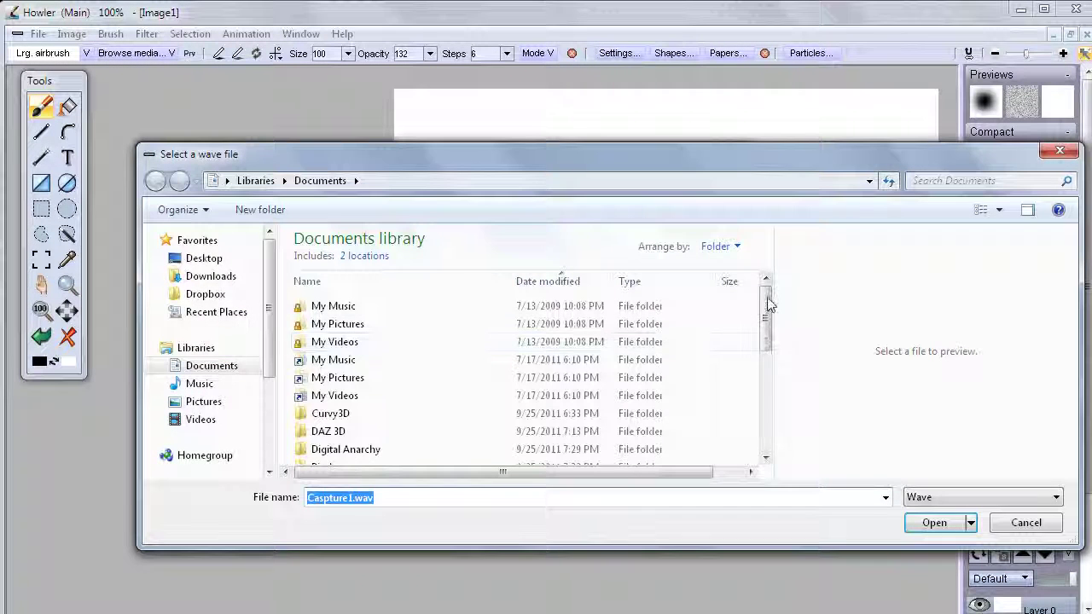
pyautogui.scroll(-6, 765, 318)
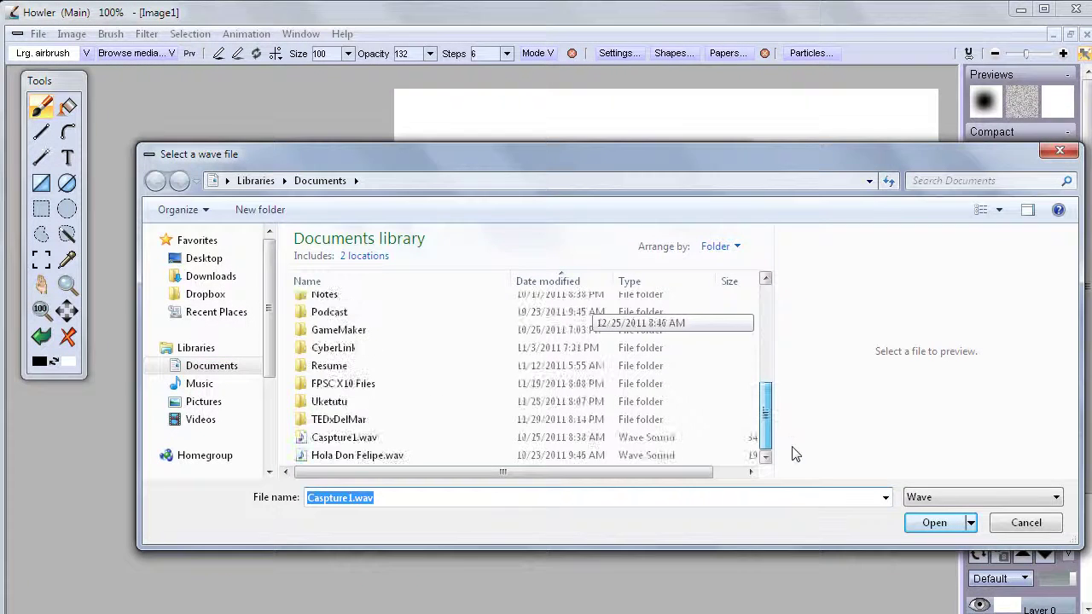
pyautogui.click(336, 456)
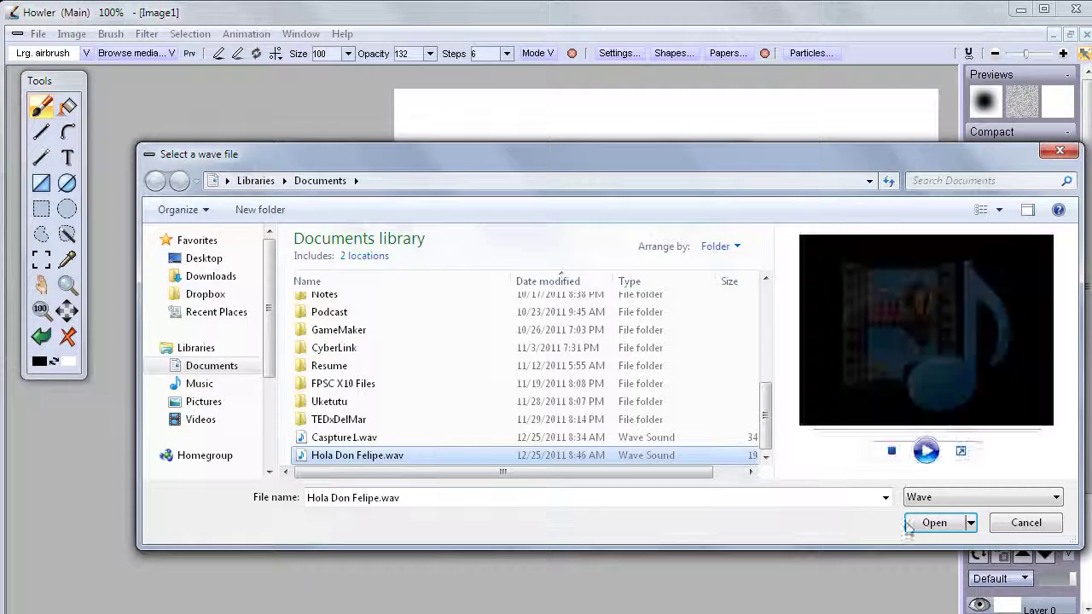
pyautogui.click(934, 523)
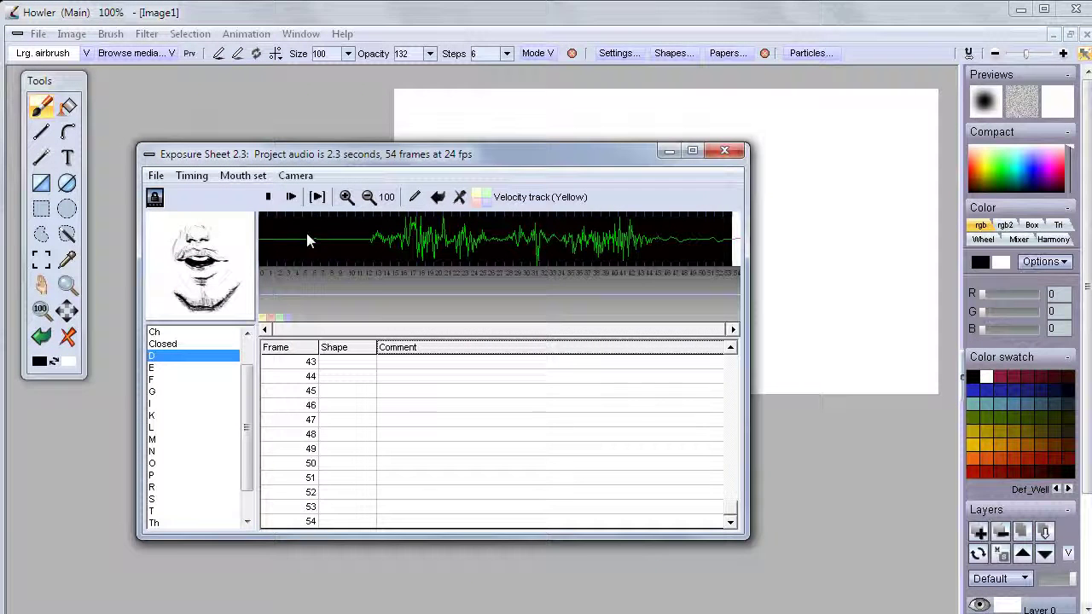
# Widen the Exposure Sheet window to stretch the waveform, and reposition the window so it fits on screen
pyautogui.moveTo(350, 243); pyautogui.dragTo(323, 240)
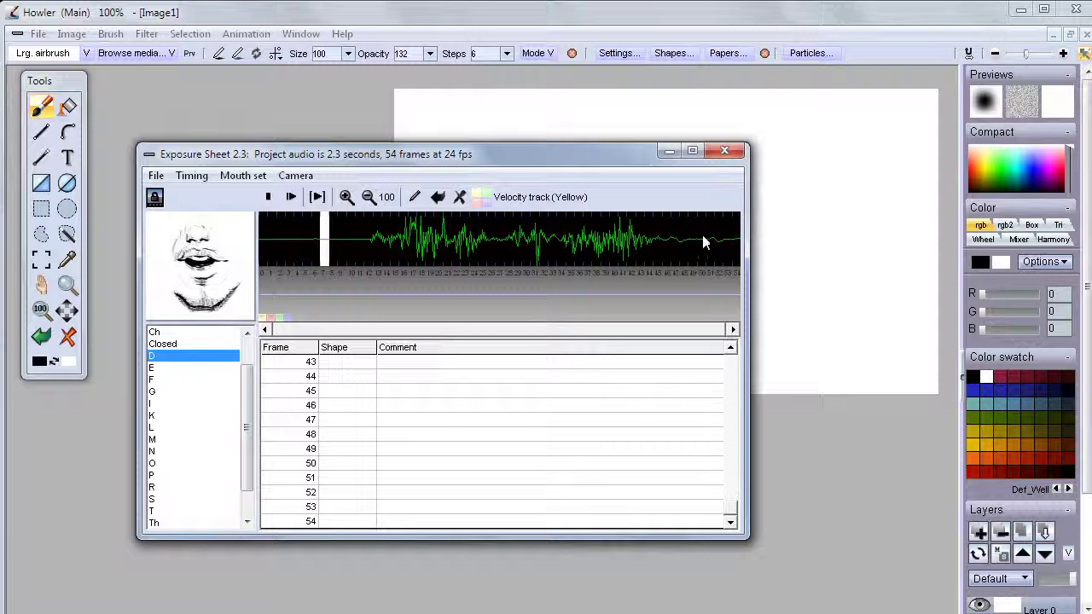
pyautogui.click(755, 242)
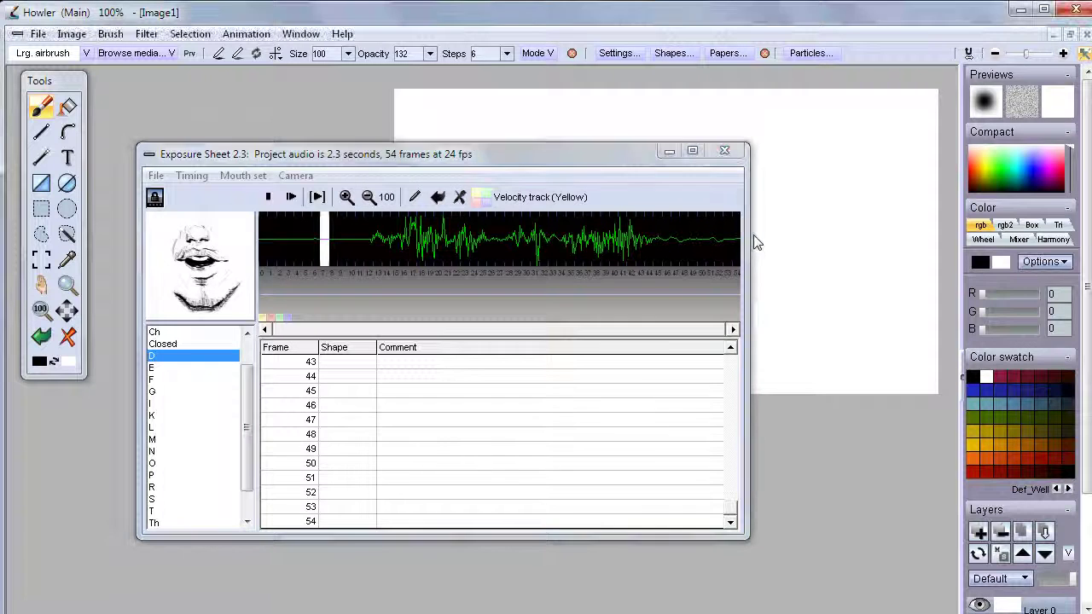
pyautogui.moveTo(746, 236); pyautogui.dragTo(1031, 236)
pyautogui.moveTo(434, 162); pyautogui.dragTo(357, 99)
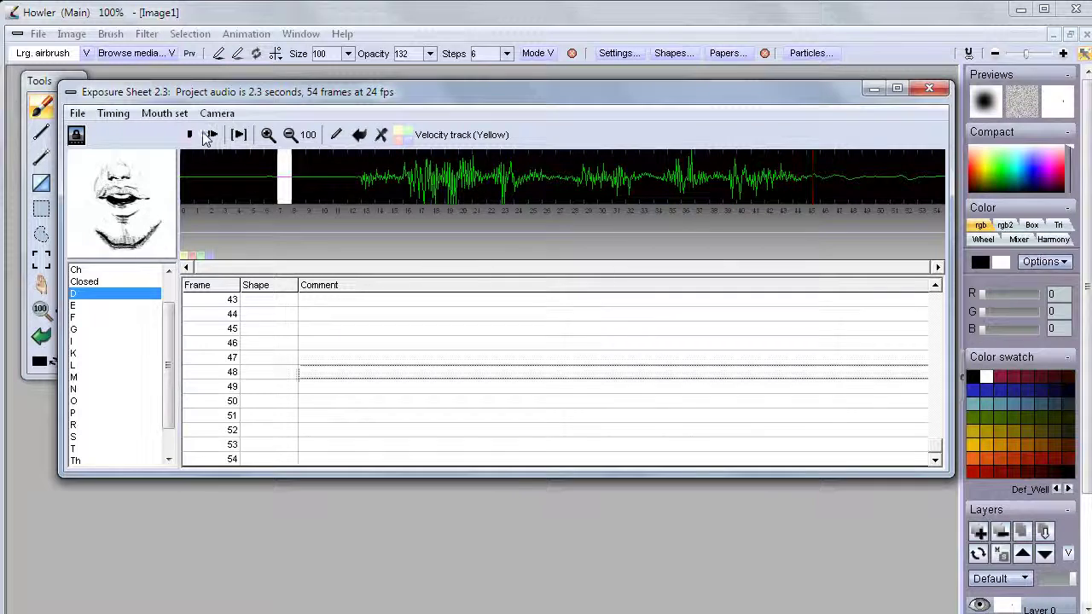
# Assign the O mouth shape to frame 13, where the first sound in the waveform starts
pyautogui.click(361, 184)
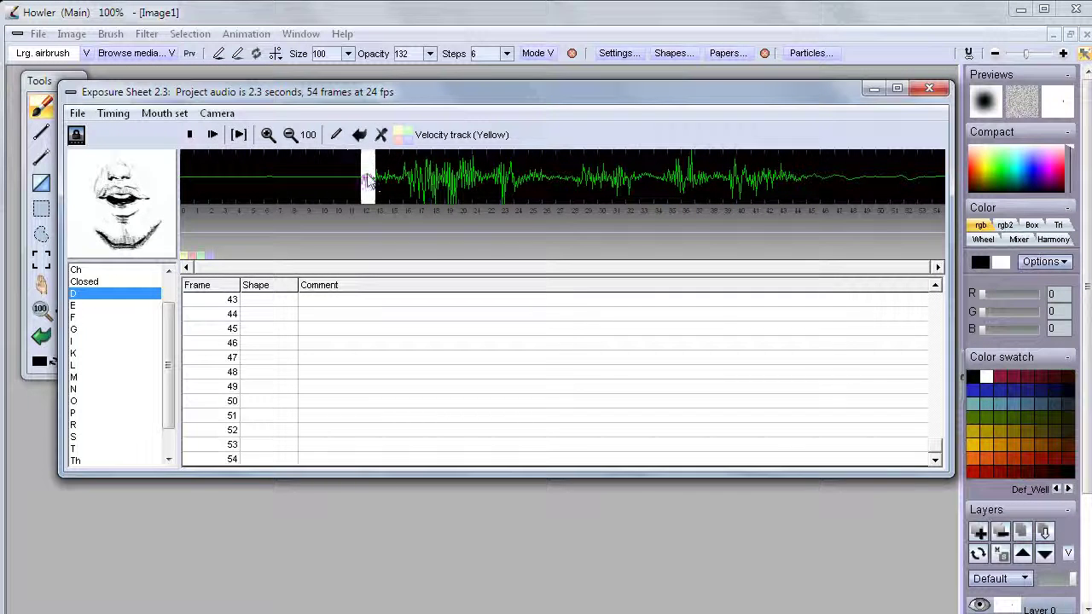
pyautogui.scroll(-1, 171, 365)
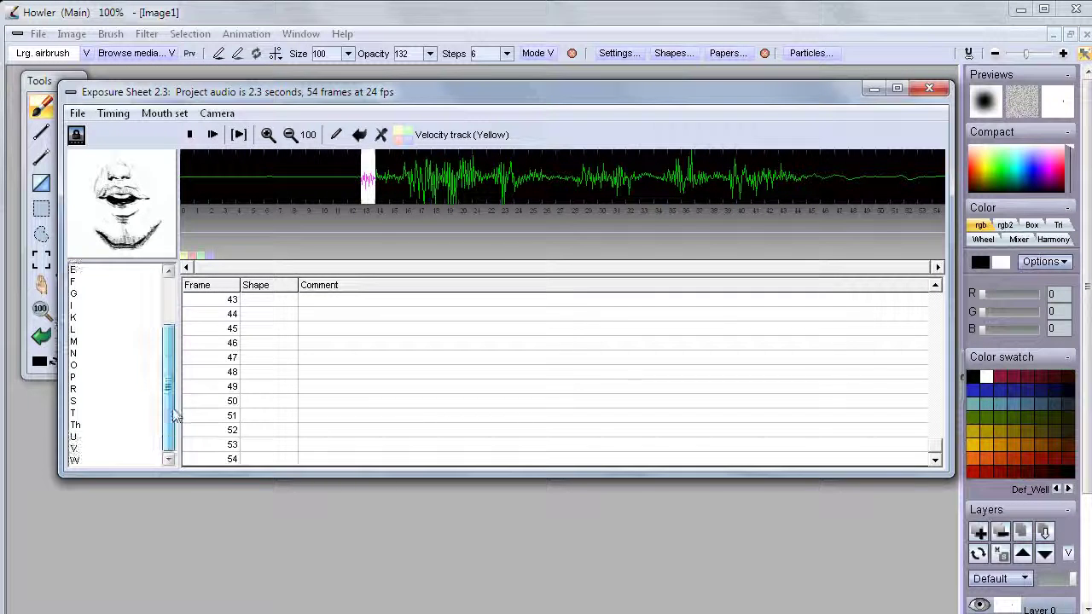
pyautogui.click(91, 365)
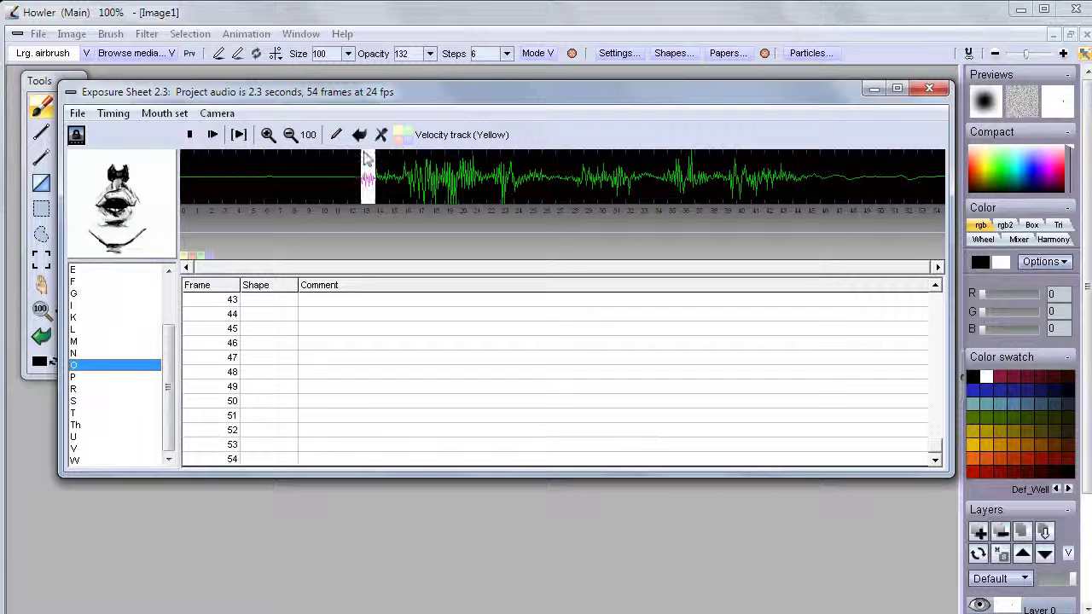
# Assign the L mouth shape to frame 16 of the waveform
pyautogui.click(391, 181)
pyautogui.click(397, 181)
pyautogui.click(408, 181)
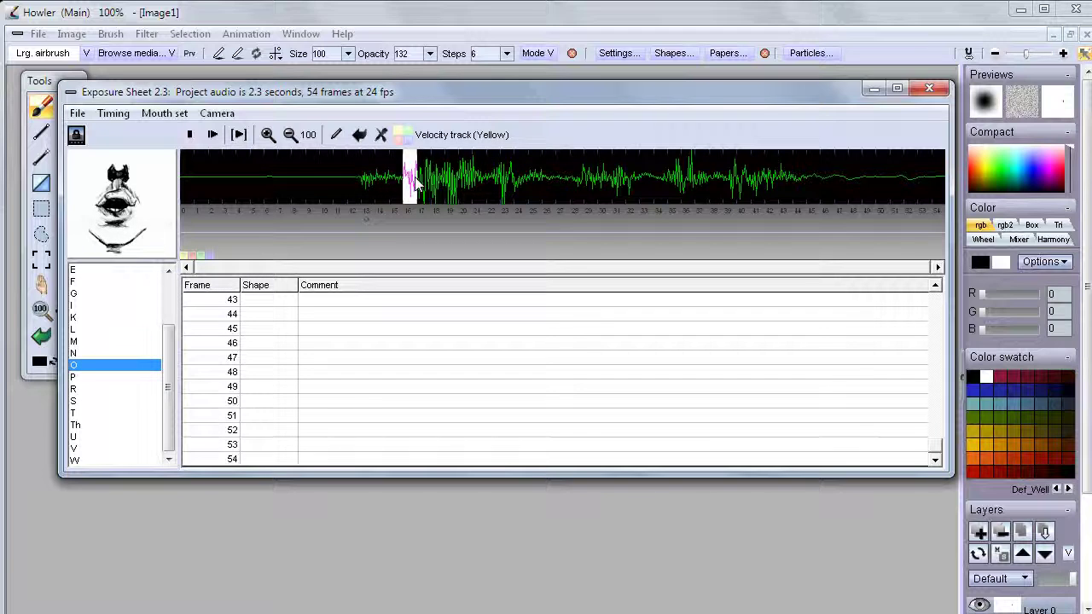
pyautogui.click(88, 328)
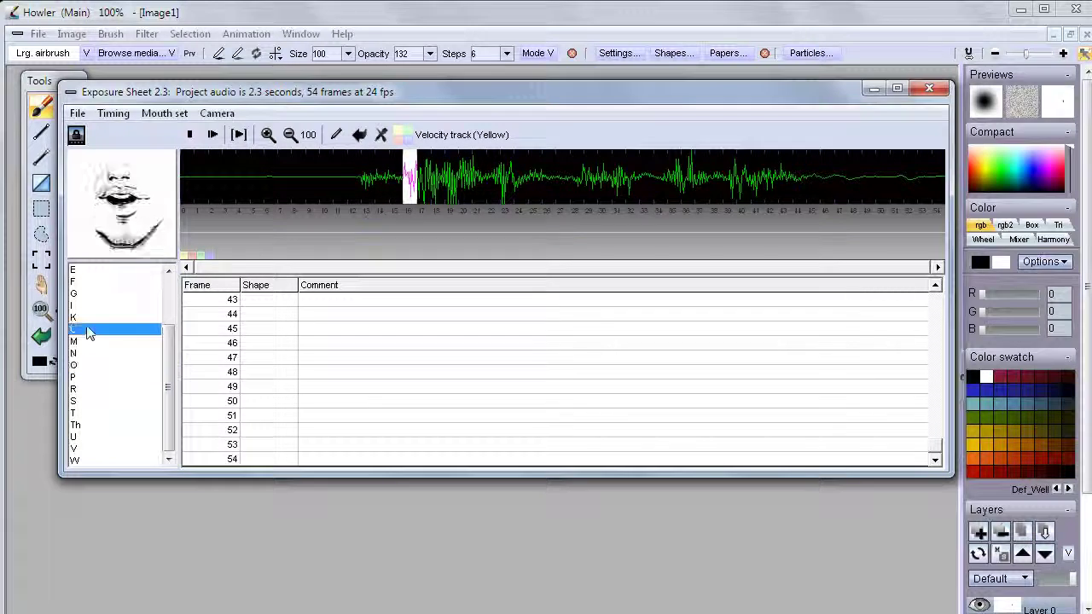
# Assign the A mouth shape to frame 17 of the waveform
pyautogui.click(428, 179)
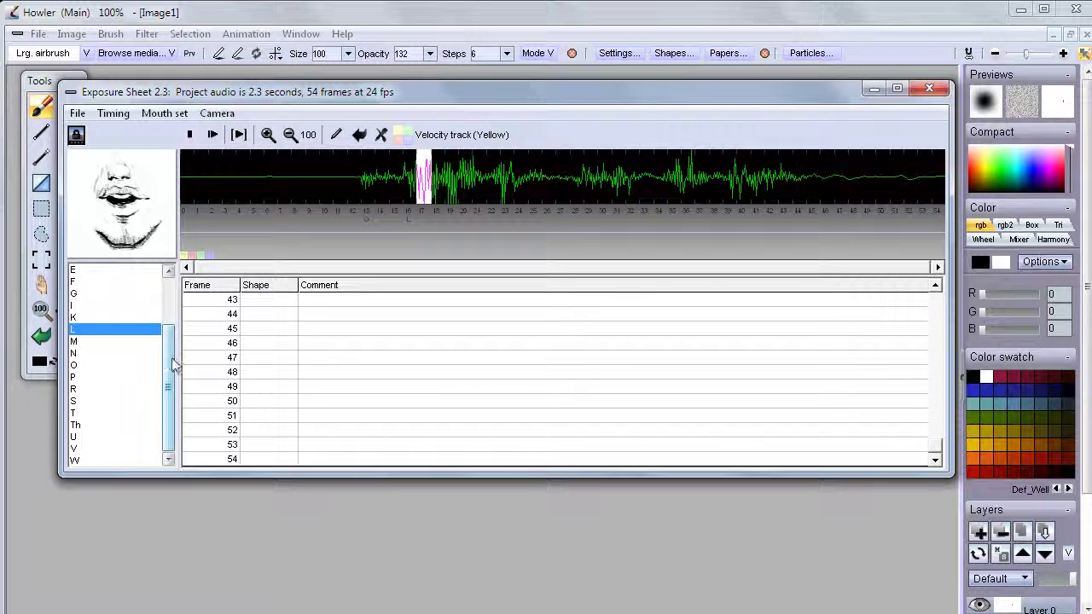
pyautogui.moveTo(166, 329); pyautogui.dragTo(169, 266)
pyautogui.click(85, 282)
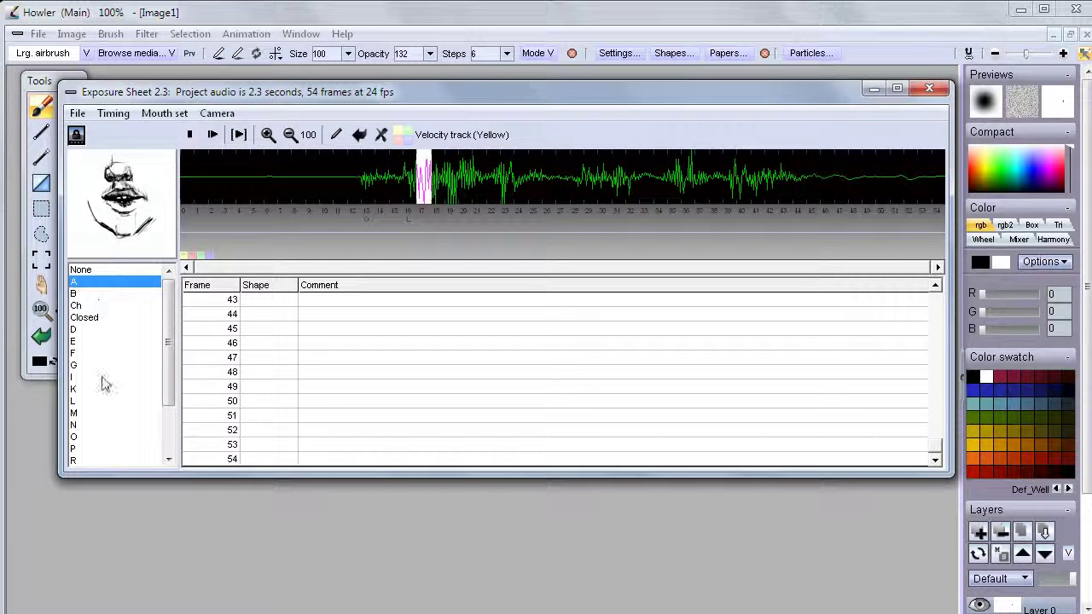
# Replace the mouth shape on frame 17 of the waveform with the O shape
pyautogui.scroll(-2, 99, 385)
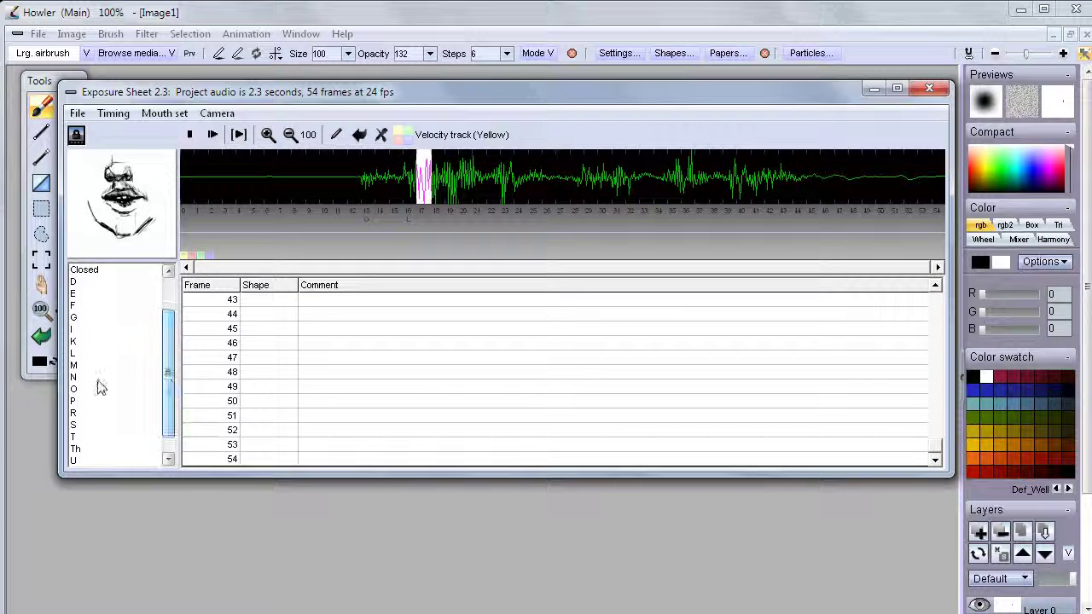
pyautogui.click(99, 389)
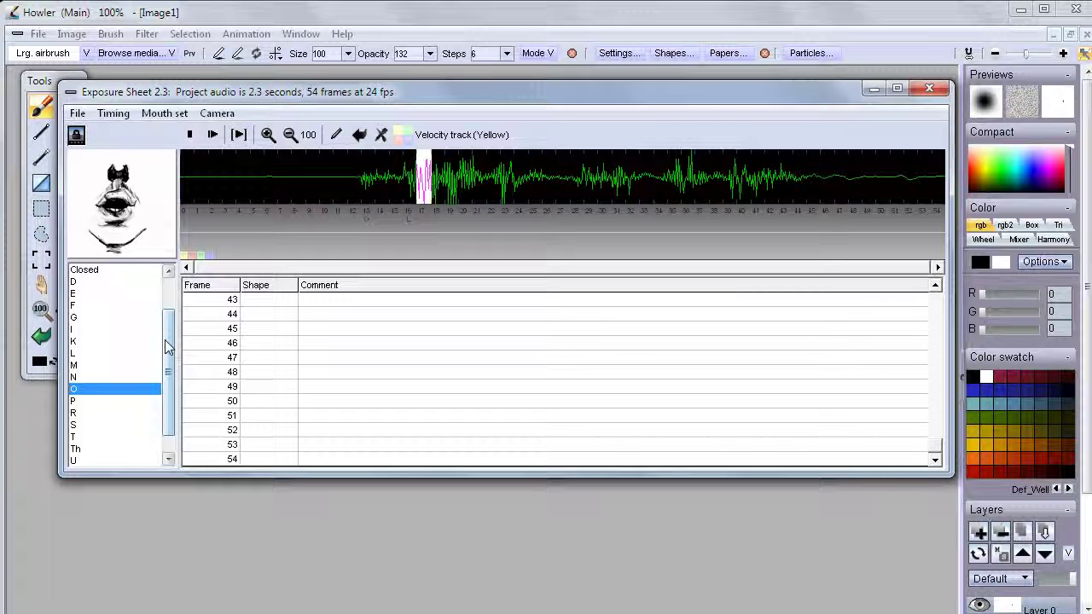
pyautogui.scroll(2, 165, 339)
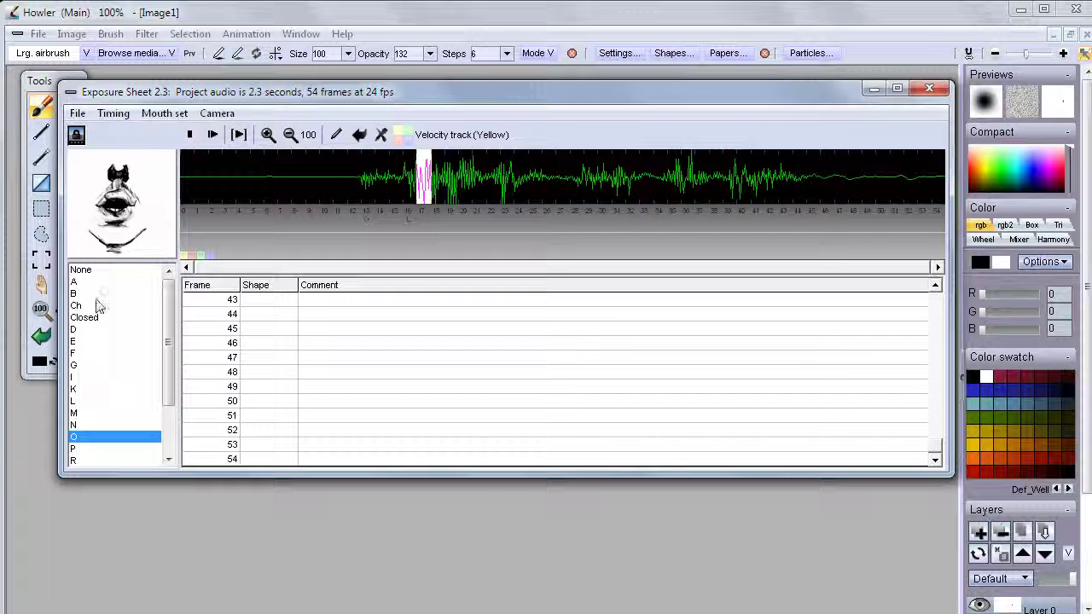
pyautogui.scroll(-2, 172, 426)
pyautogui.scroll(2, 171, 383)
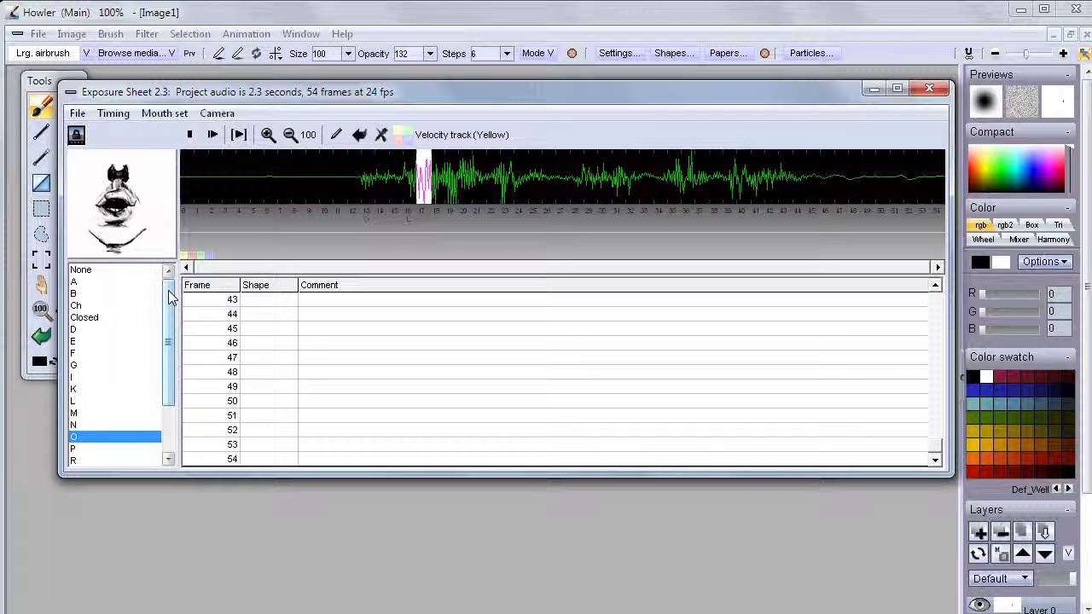
pyautogui.scroll(-2, 171, 341)
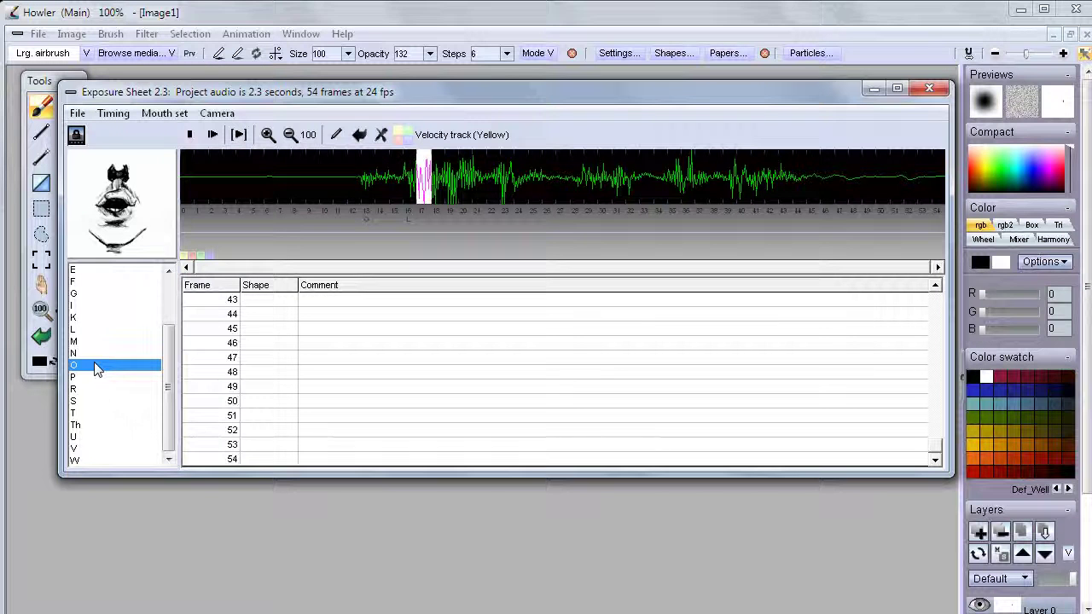
# Assign the D mouth shape to frame 23 and the O mouth shape to frame 24 of the waveform
pyautogui.moveTo(443, 189); pyautogui.dragTo(512, 181)
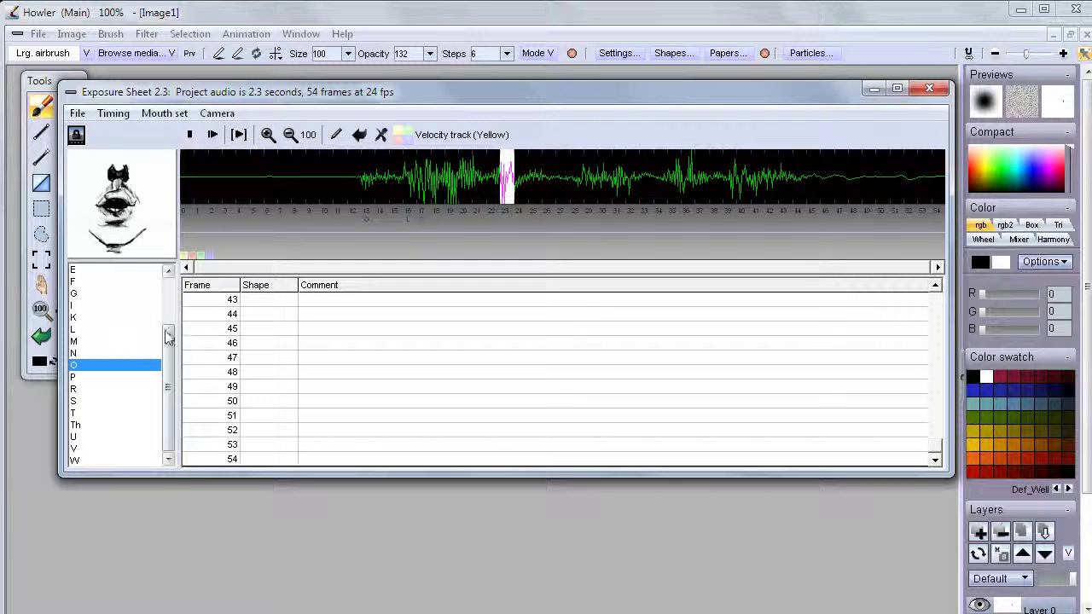
pyautogui.scroll(3, 94, 294)
pyautogui.click(85, 330)
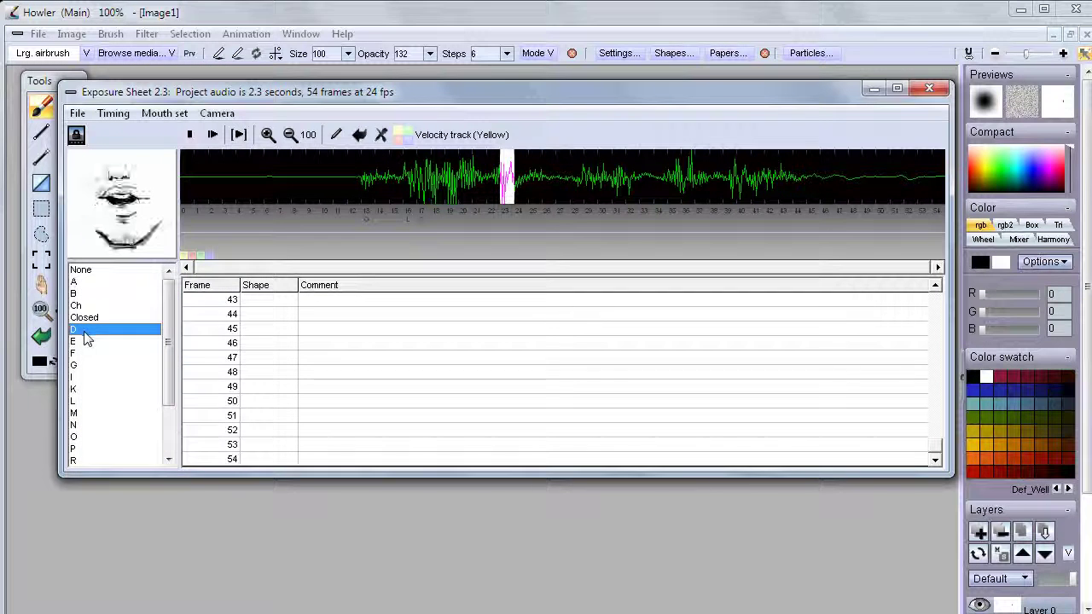
pyautogui.click(521, 179)
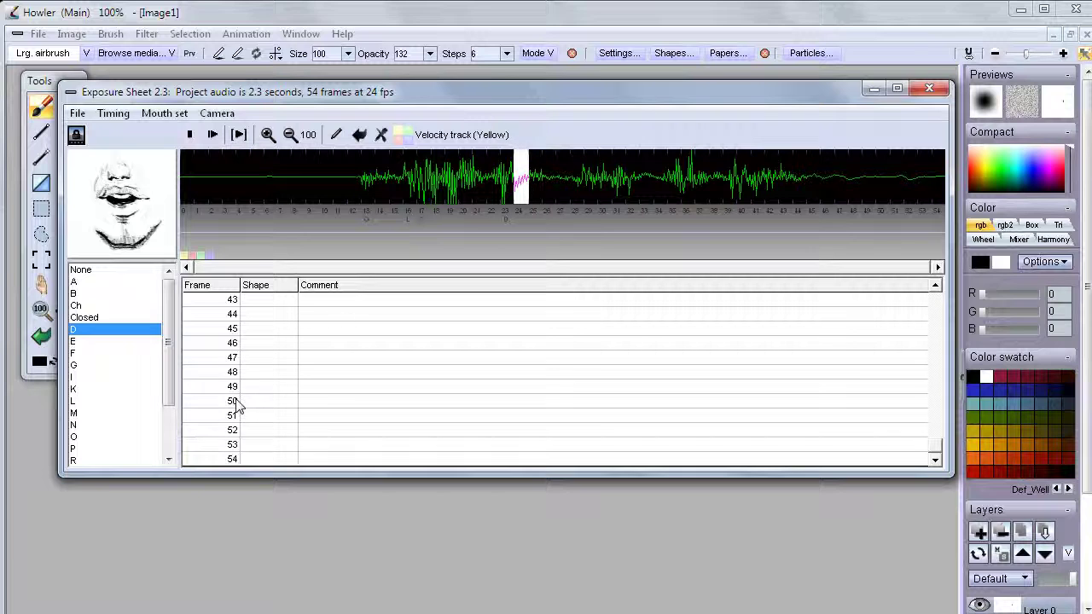
pyautogui.scroll(-2, 170, 416)
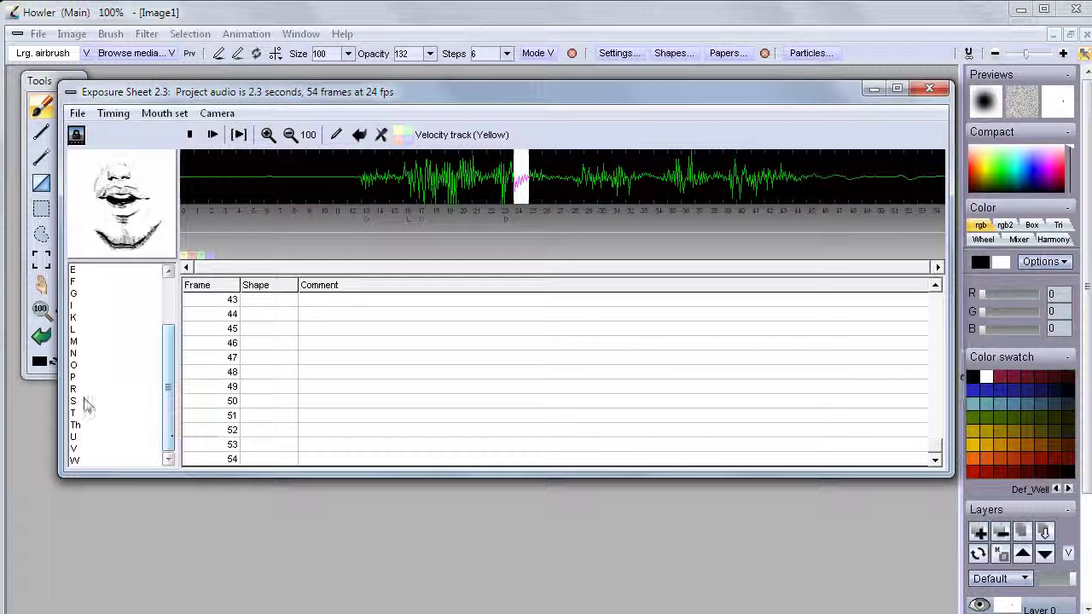
pyautogui.click(83, 366)
# Assign the F mouth shape to frame 27 and the E mouth shape to frame 29
pyautogui.moveTo(545, 183); pyautogui.dragTo(570, 184)
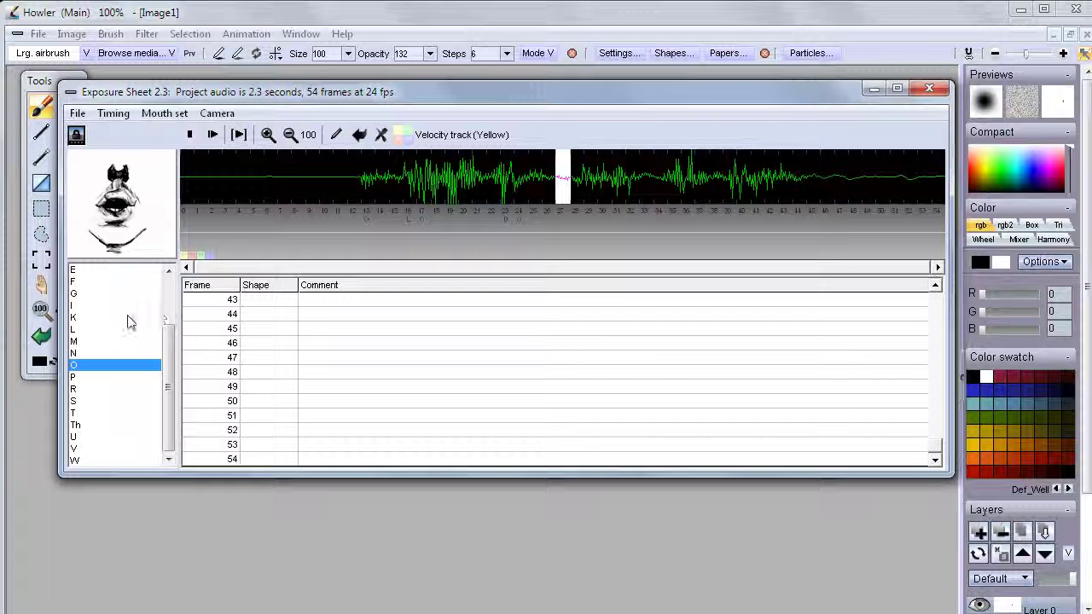
pyautogui.click(75, 282)
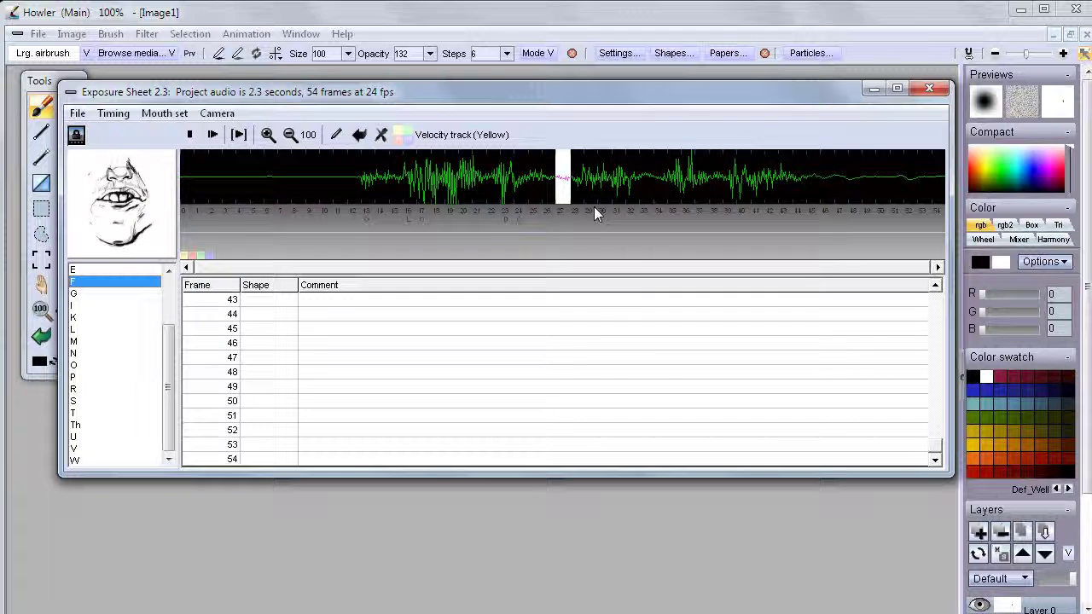
pyautogui.moveTo(585, 187)
pyautogui.mouseDown()
pyautogui.moveTo(577, 179)
pyautogui.moveTo(616, 188)
pyautogui.moveTo(588, 181)
pyautogui.mouseUp()
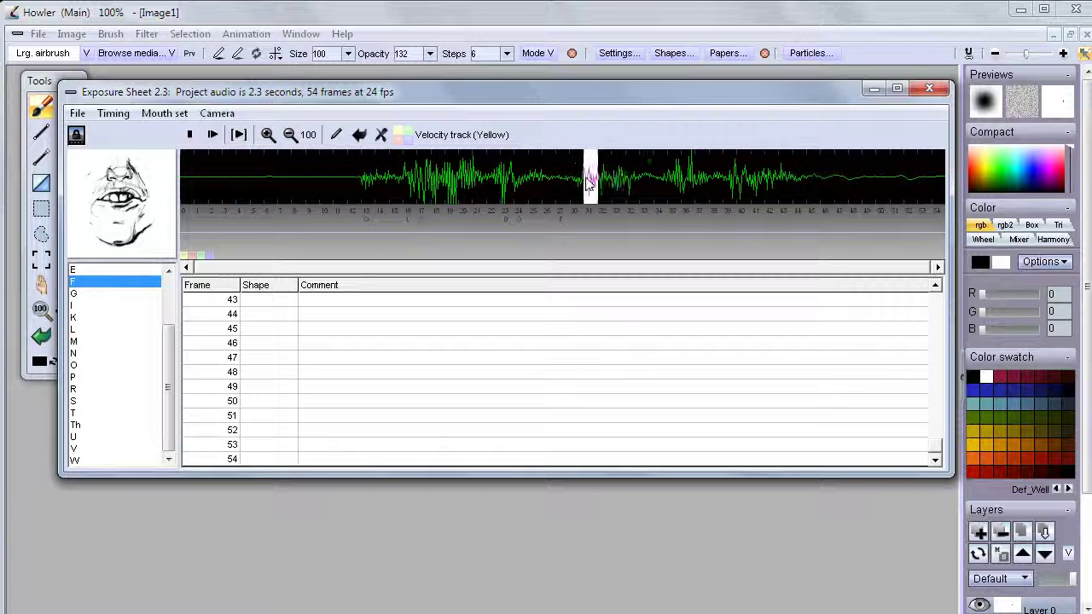
pyautogui.click(100, 271)
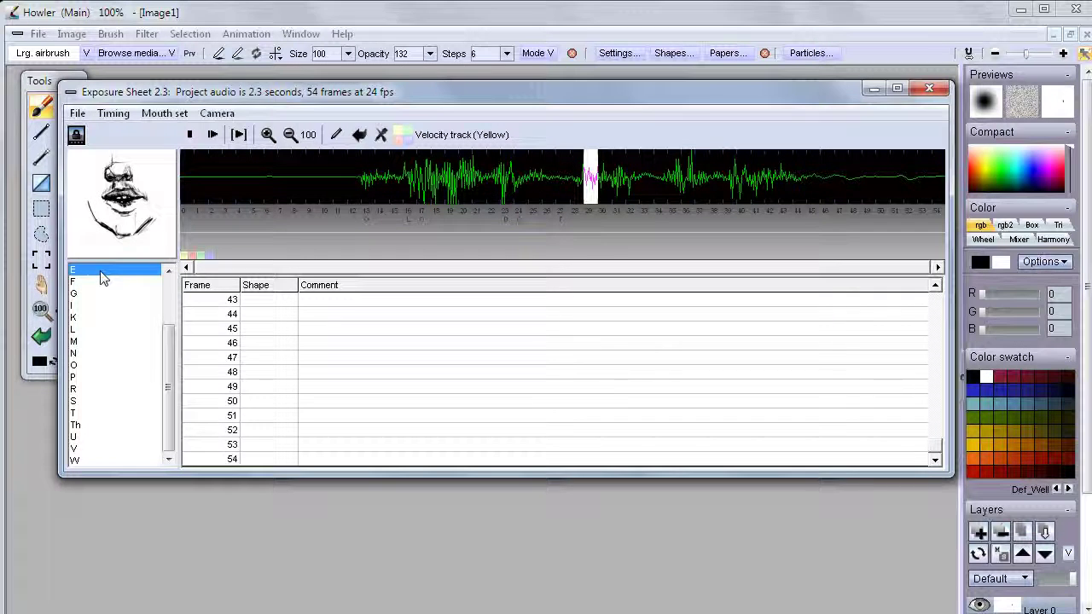
# Assign the L mouth shape to frame 30 and the E mouth shape to frame 31
pyautogui.click(616, 196)
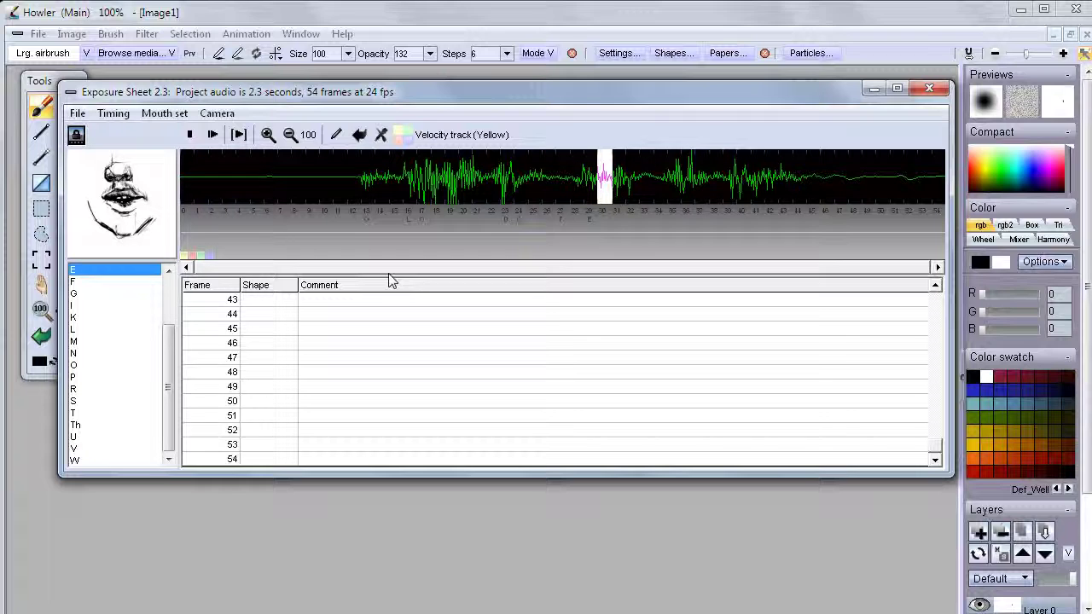
pyautogui.click(96, 330)
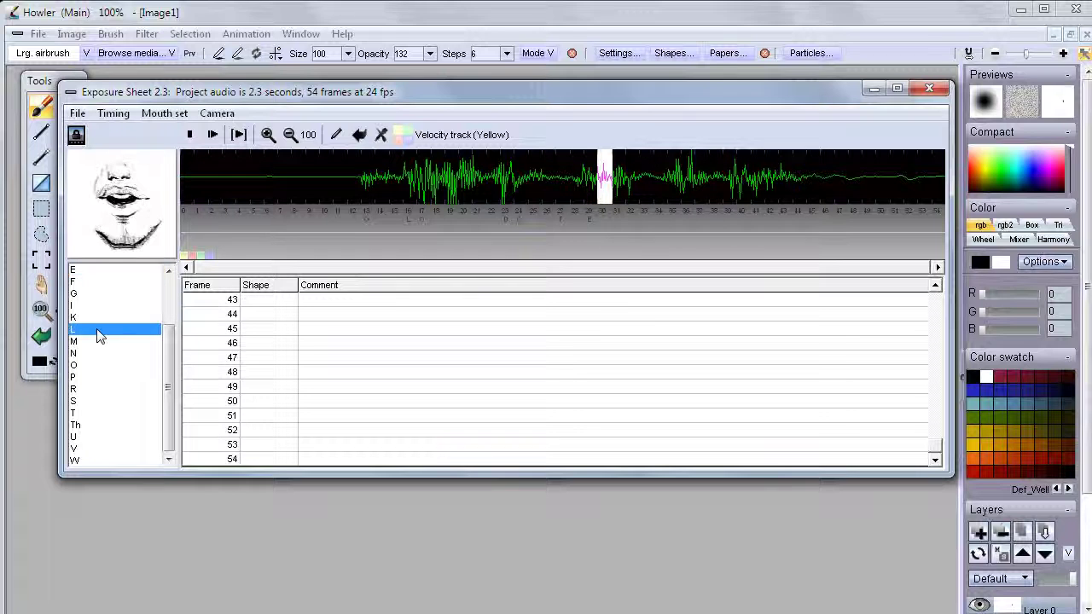
pyautogui.click(624, 184)
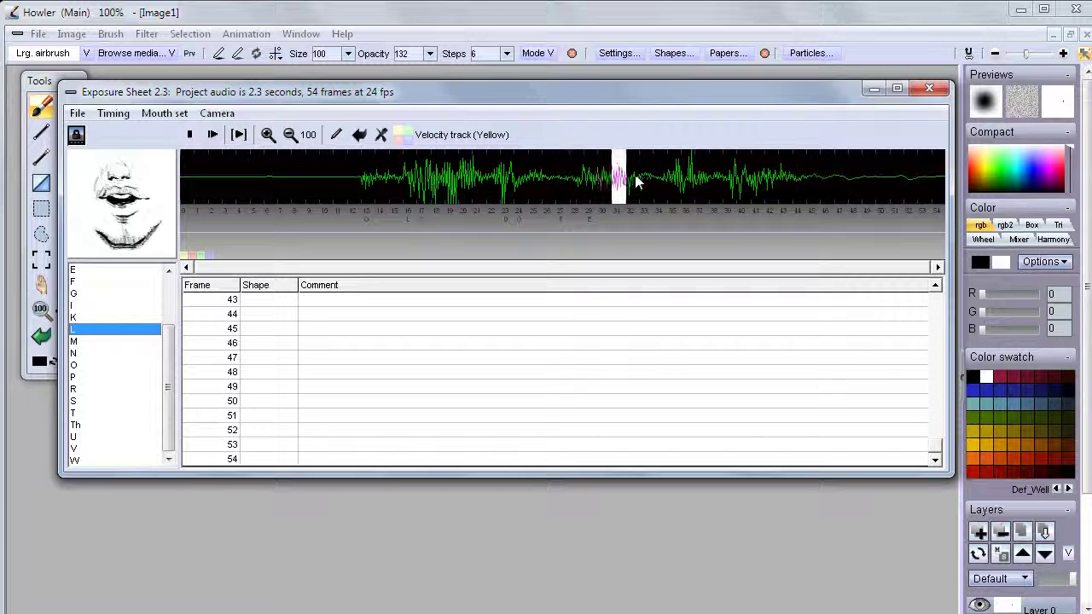
pyautogui.click(92, 304)
pyautogui.click(100, 271)
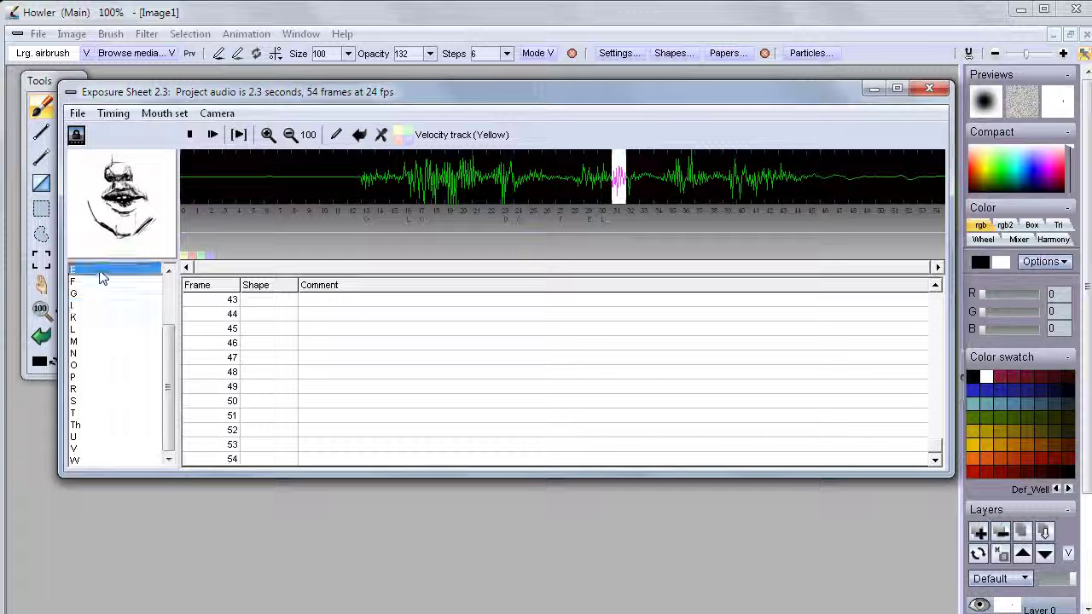
# Assign the P mouth shape to frame 34, just before the sound burst, and the E mouth shape to frame 36
pyautogui.click(662, 183)
pyautogui.click(674, 183)
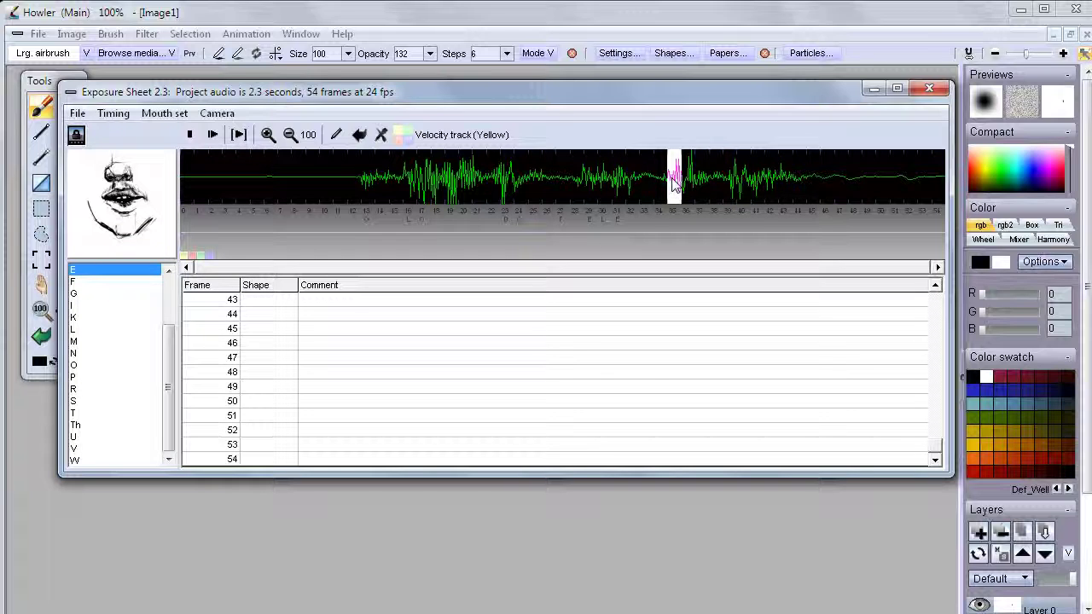
pyautogui.click(660, 183)
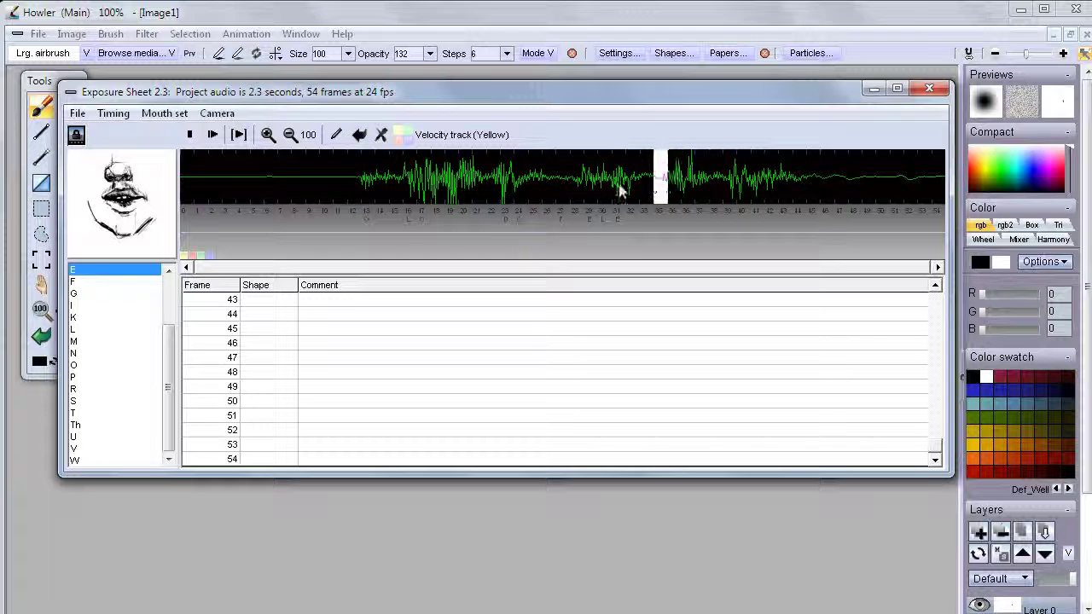
pyautogui.click(111, 378)
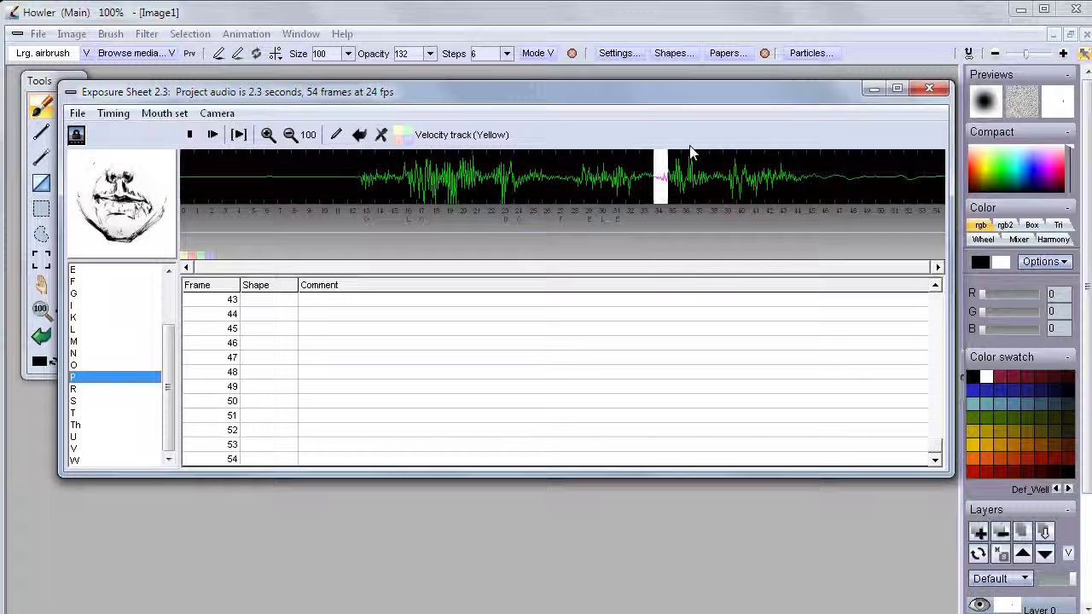
pyautogui.click(679, 187)
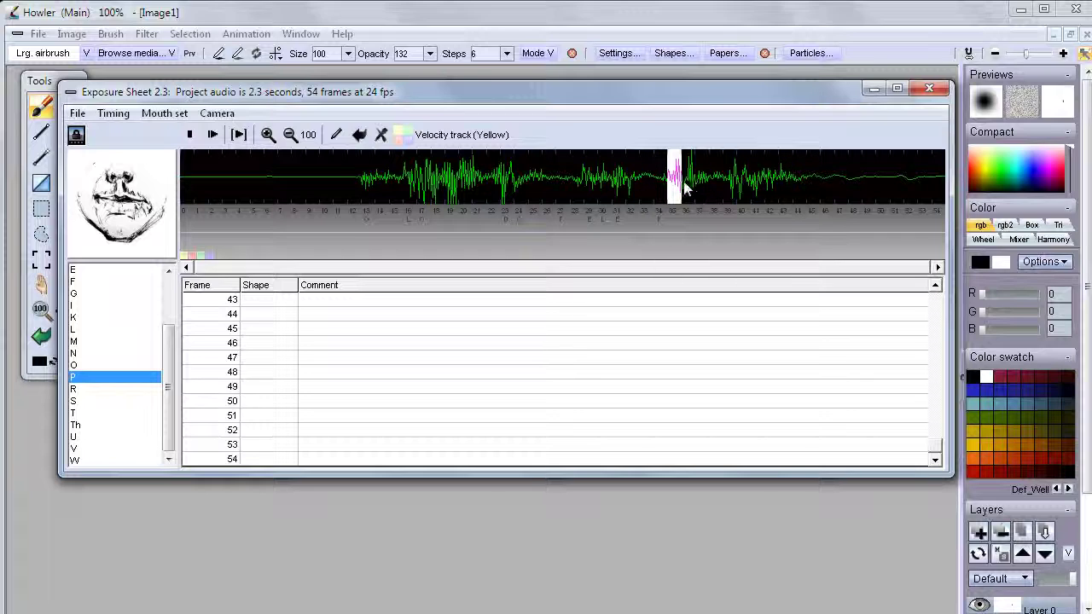
pyautogui.click(686, 188)
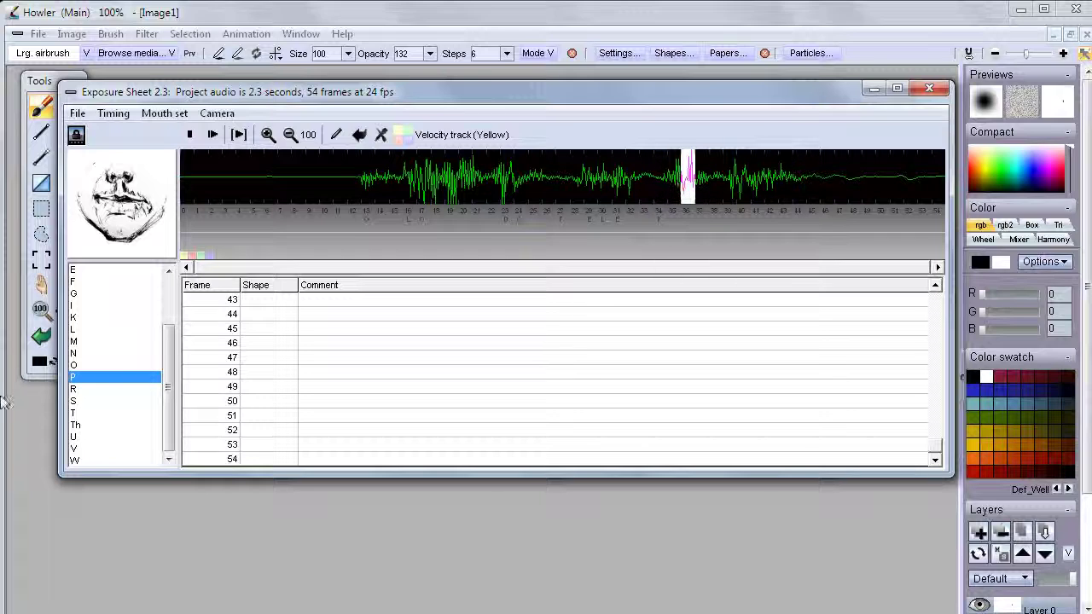
pyautogui.click(85, 271)
# Set the mouth shape to None on frame 47, in the quiet part after the last sound
pyautogui.moveTo(710, 186); pyautogui.dragTo(863, 181)
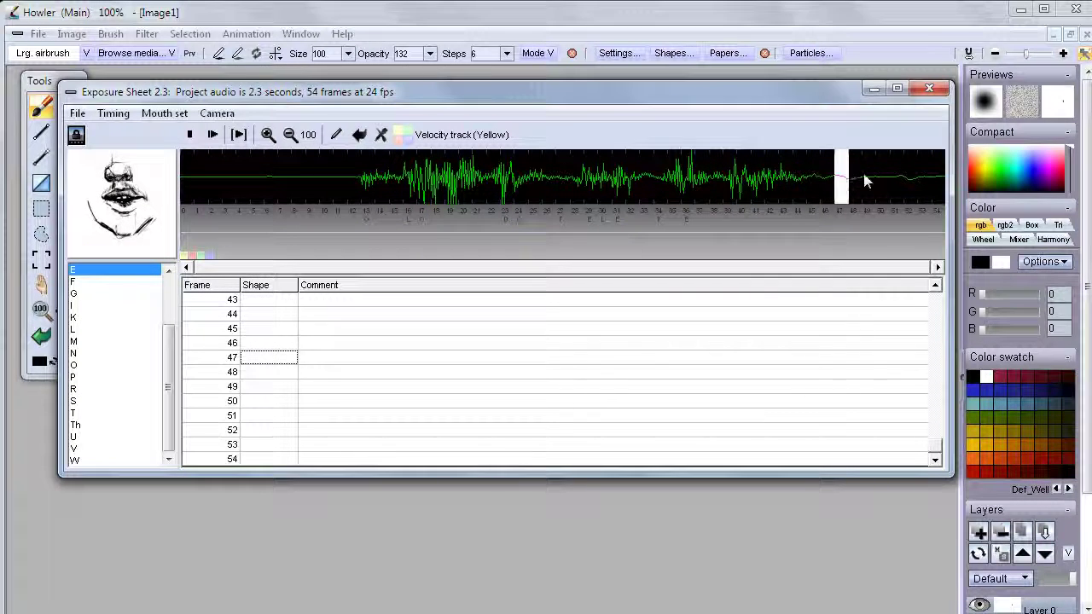
pyautogui.scroll(2, 114, 281)
pyautogui.click(98, 271)
pyautogui.moveTo(170, 288); pyautogui.dragTo(160, 372)
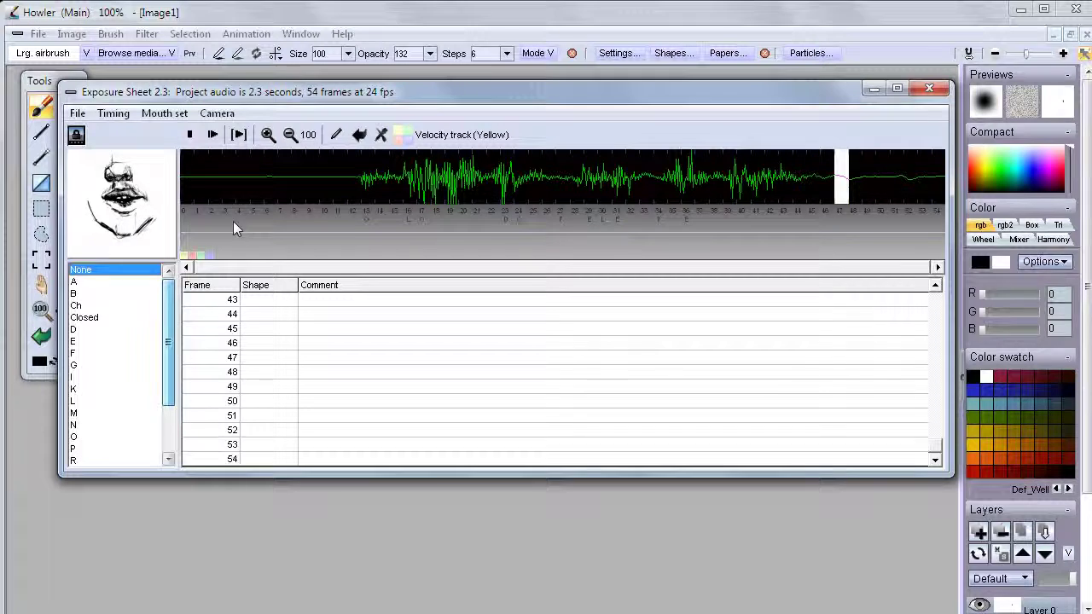
# Play back the lip-sync, and scrub through the middle of the waveform up to frame 32 to check the mouth shapes
pyautogui.click(212, 133)
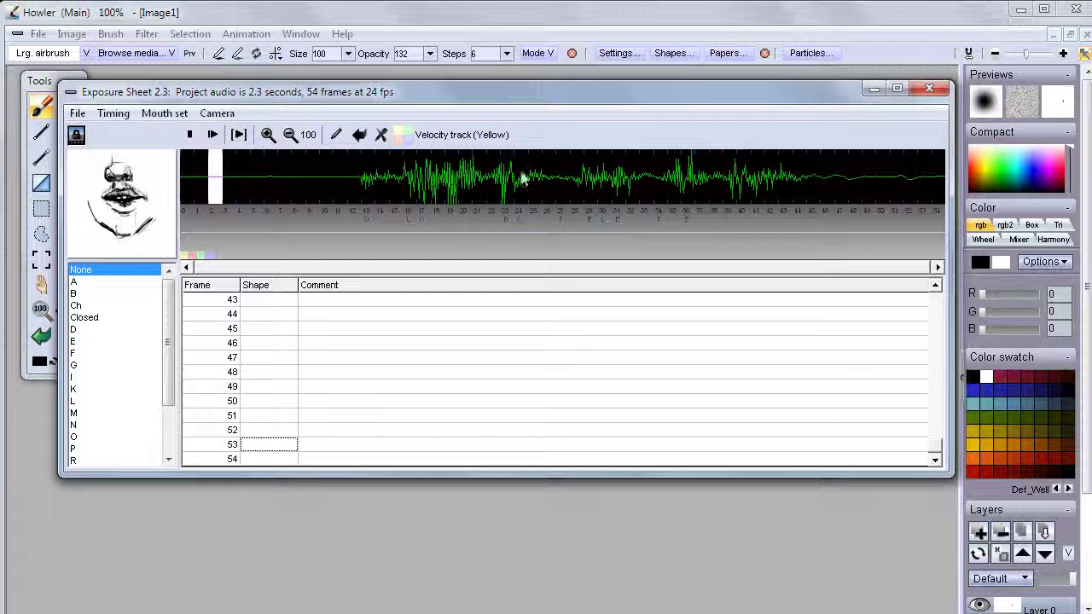
pyautogui.moveTo(481, 181); pyautogui.dragTo(606, 183)
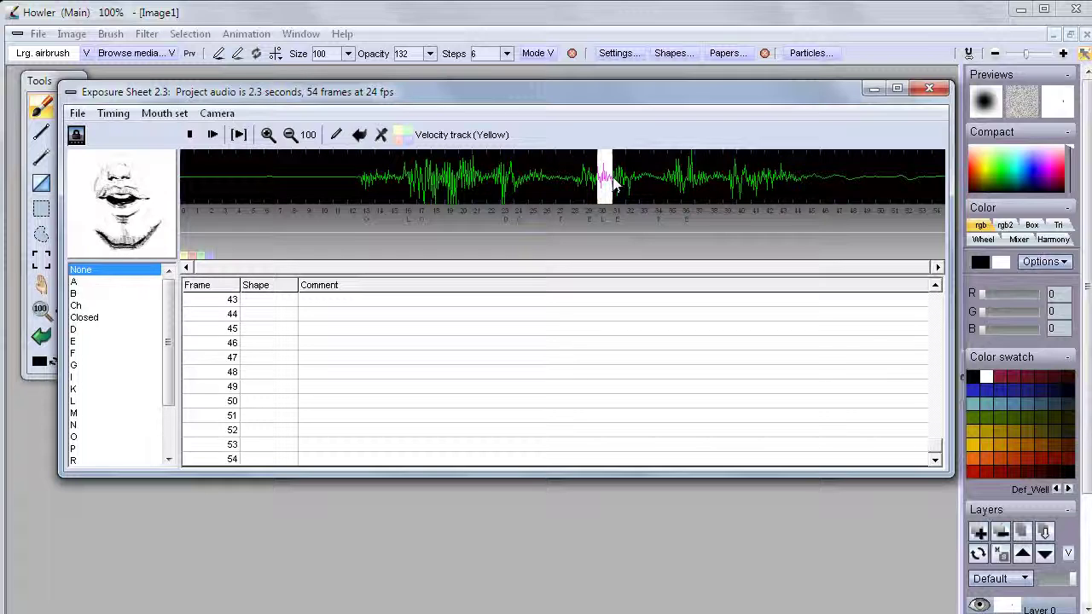
pyautogui.moveTo(629, 189)
pyautogui.mouseDown()
pyautogui.moveTo(643, 183)
pyautogui.moveTo(631, 183)
pyautogui.mouseUp()
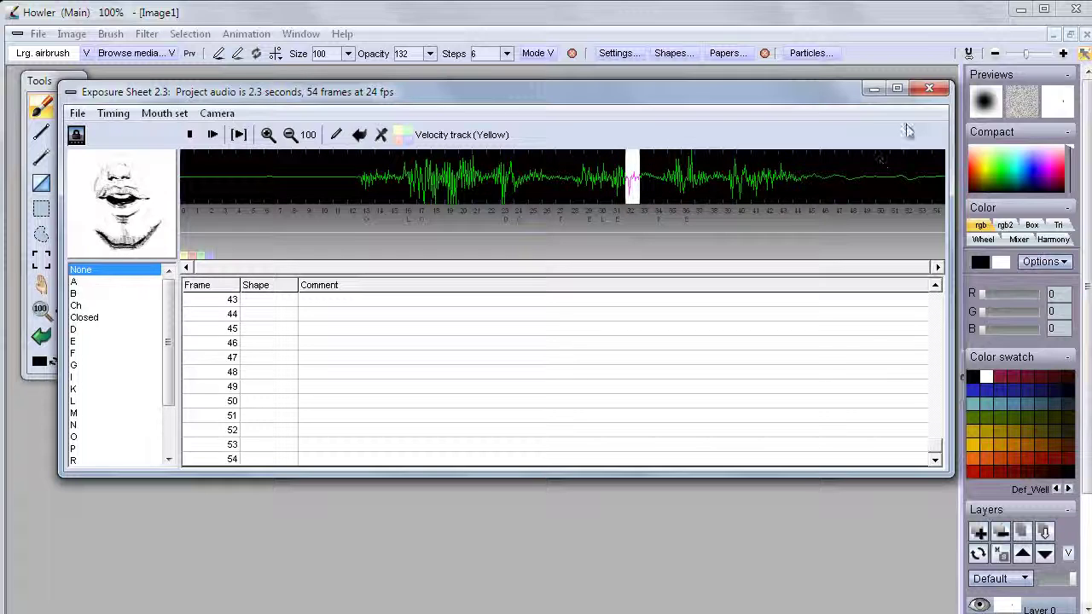